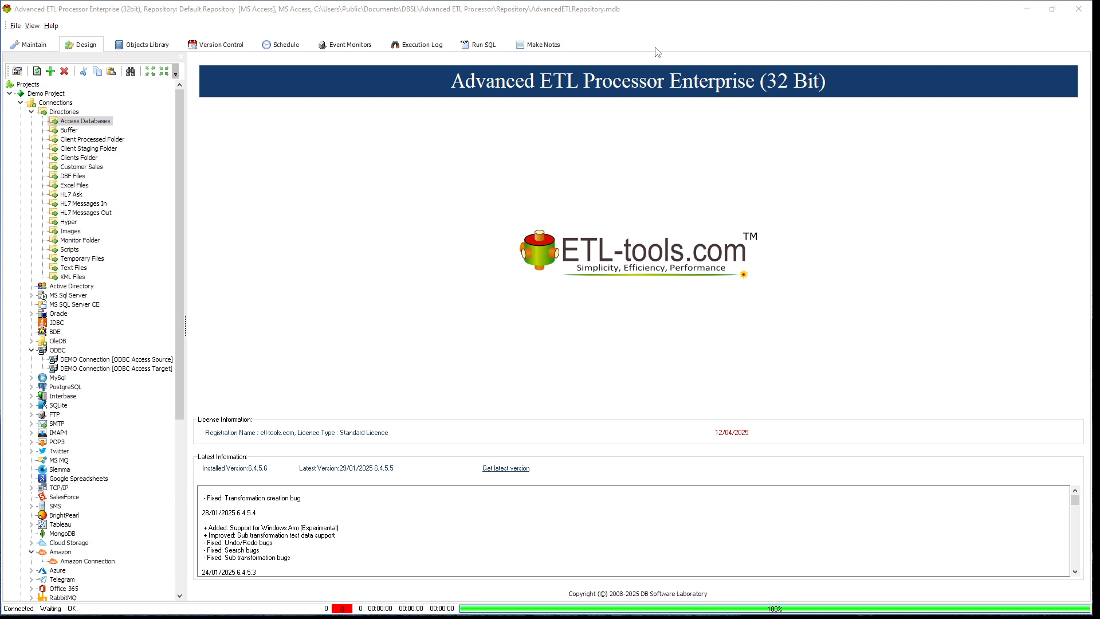
Inspect the properties of the Access Databases directory connection in the Demo Project, and close them without changes.
click(39, 44)
click(71, 47)
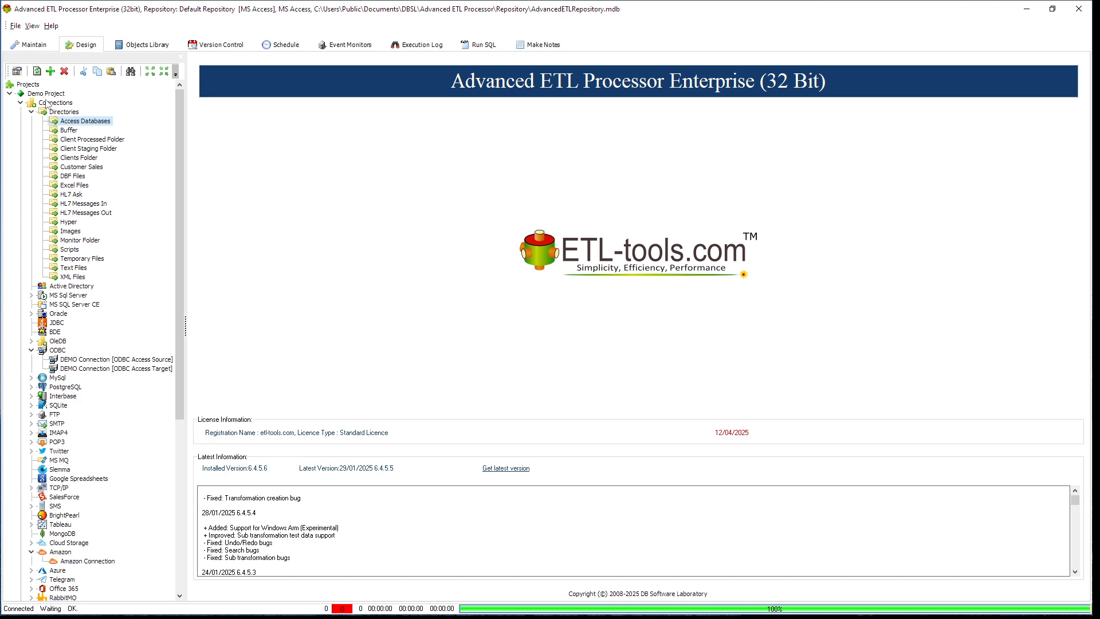
right_click(107, 124)
click(134, 129)
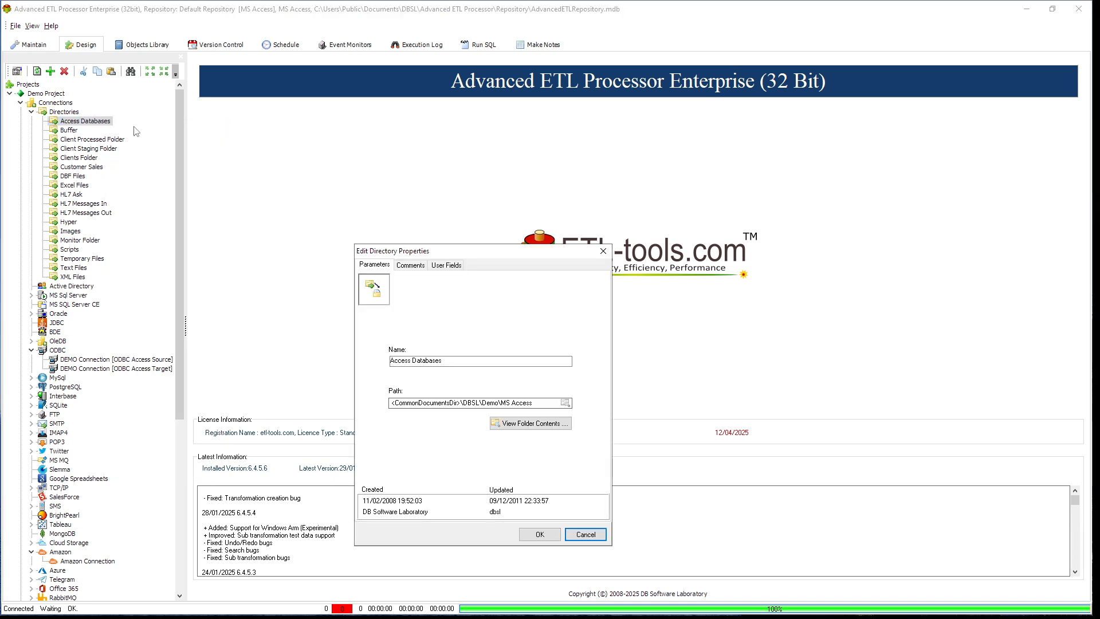
drag(433, 256, 440, 147)
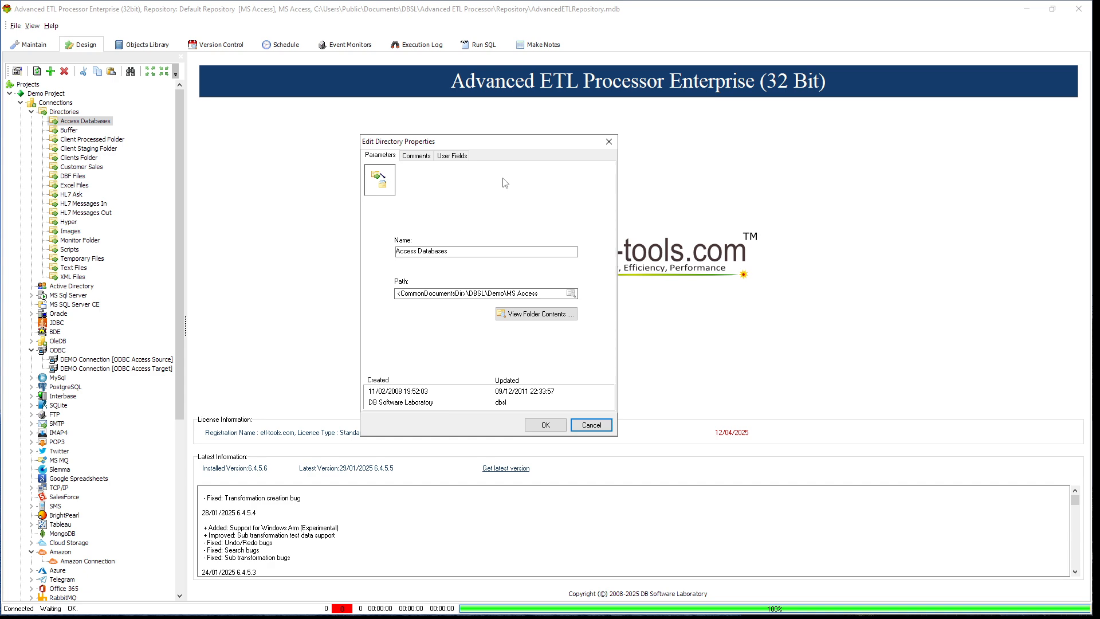
click(609, 141)
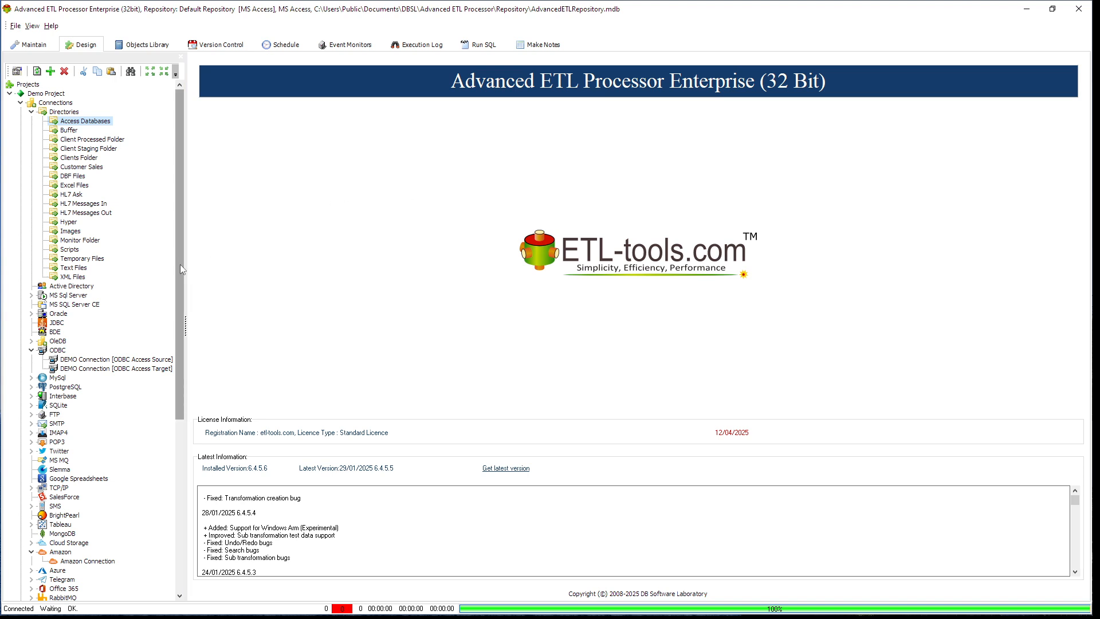
Inspect the connection parameters of the ODBC connection DEMO Connection [ODBC Access Source], and cancel without changes.
drag(180, 263, 175, 346)
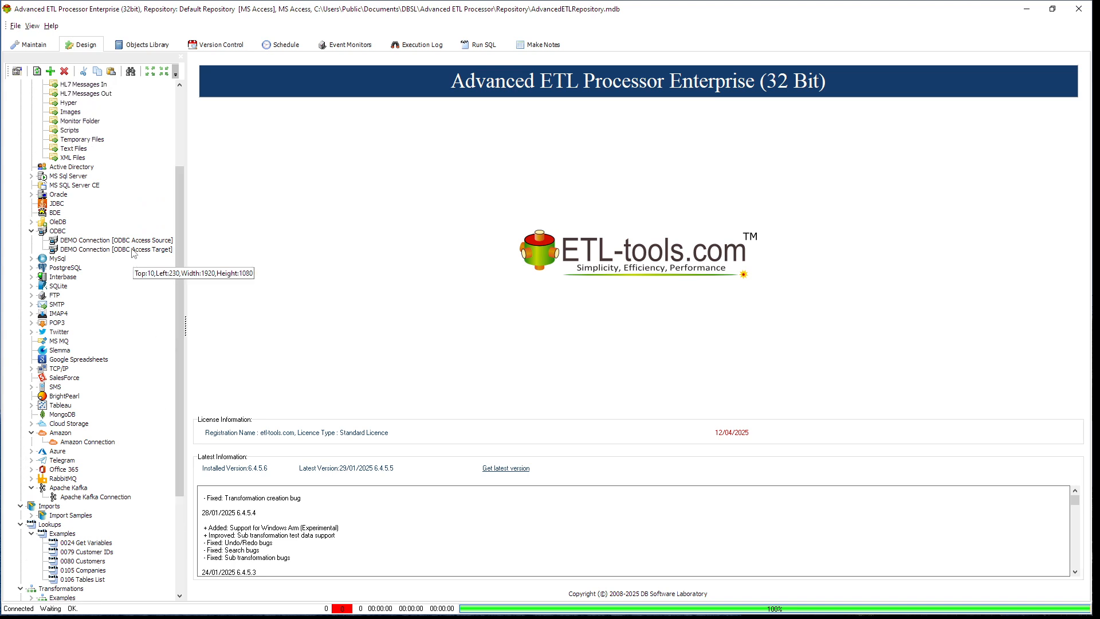
double_click(112, 243)
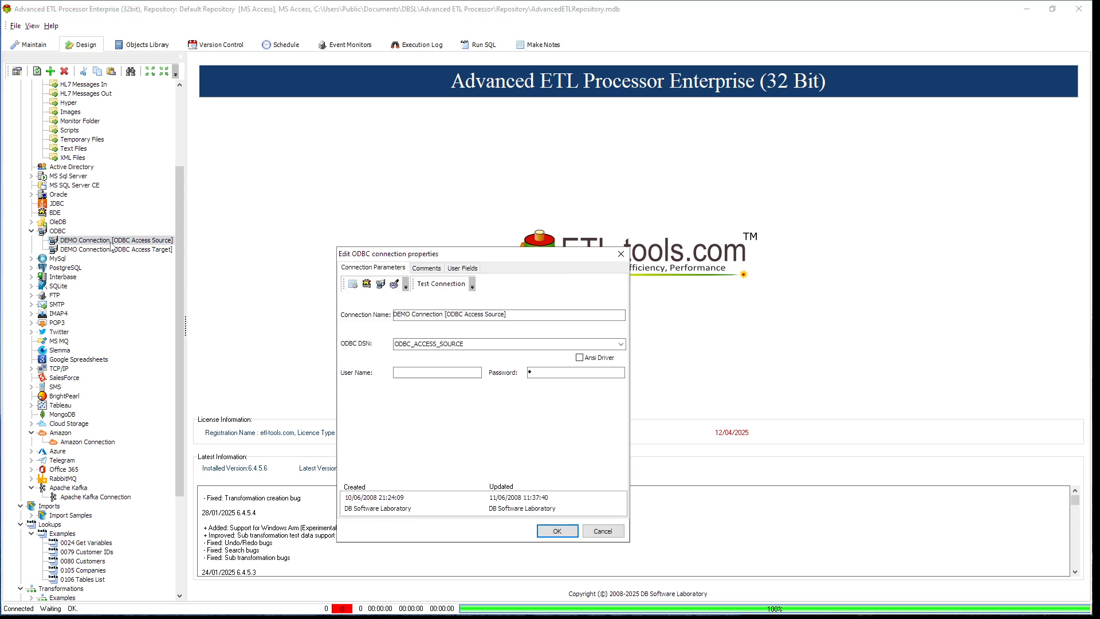
click(448, 314)
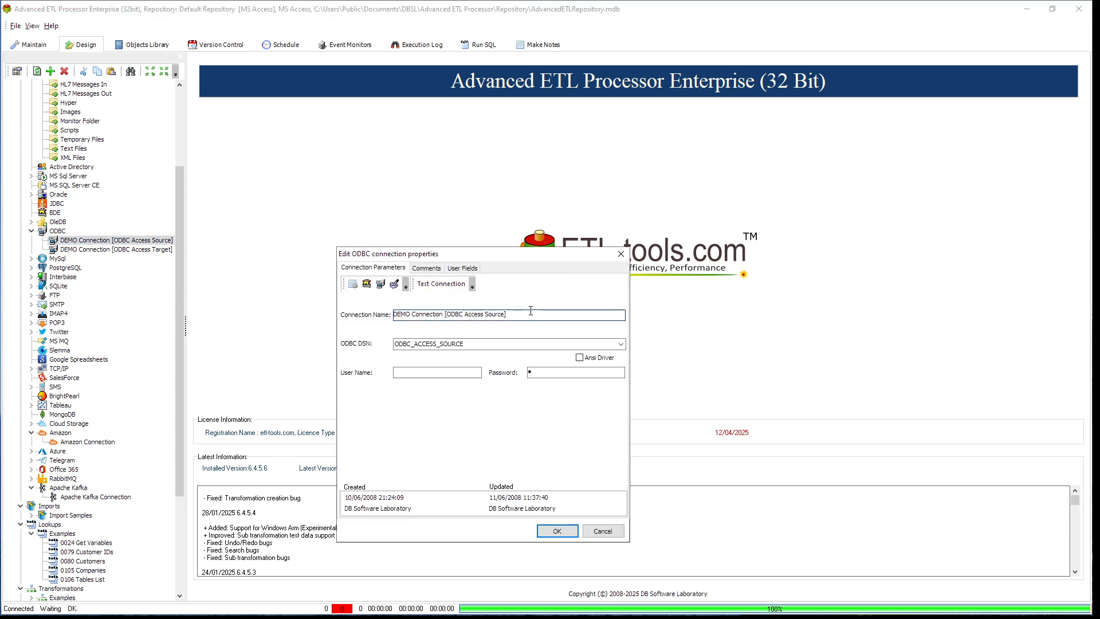
click(606, 531)
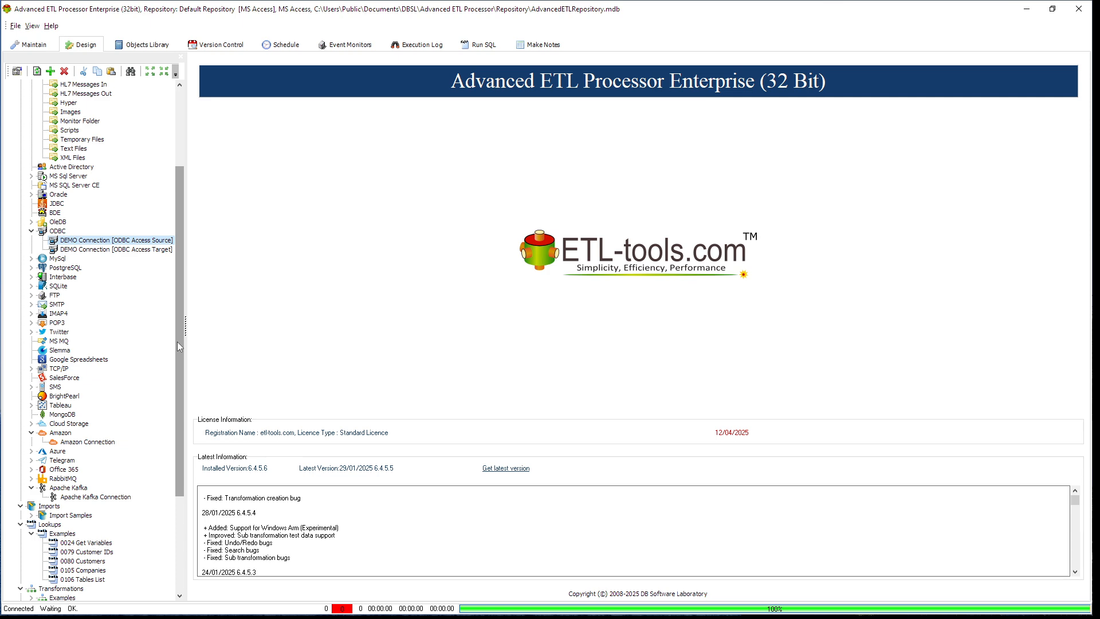
Expand Import Samples, view the field mapping and source data of the 0081 Categories import, and close it.
drag(177, 342, 175, 449)
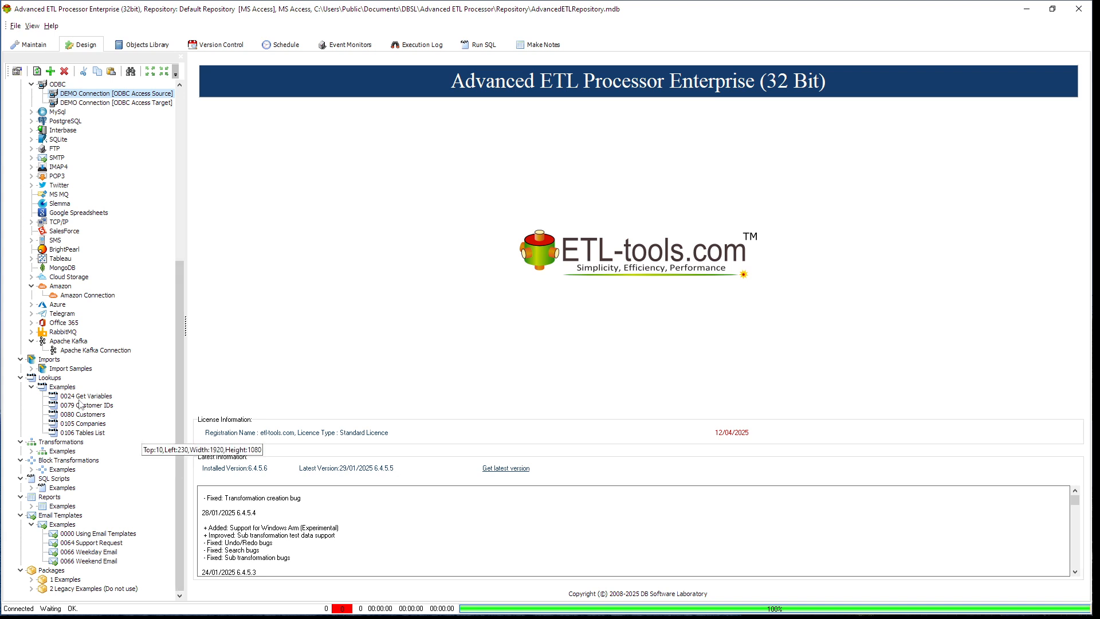
click(31, 369)
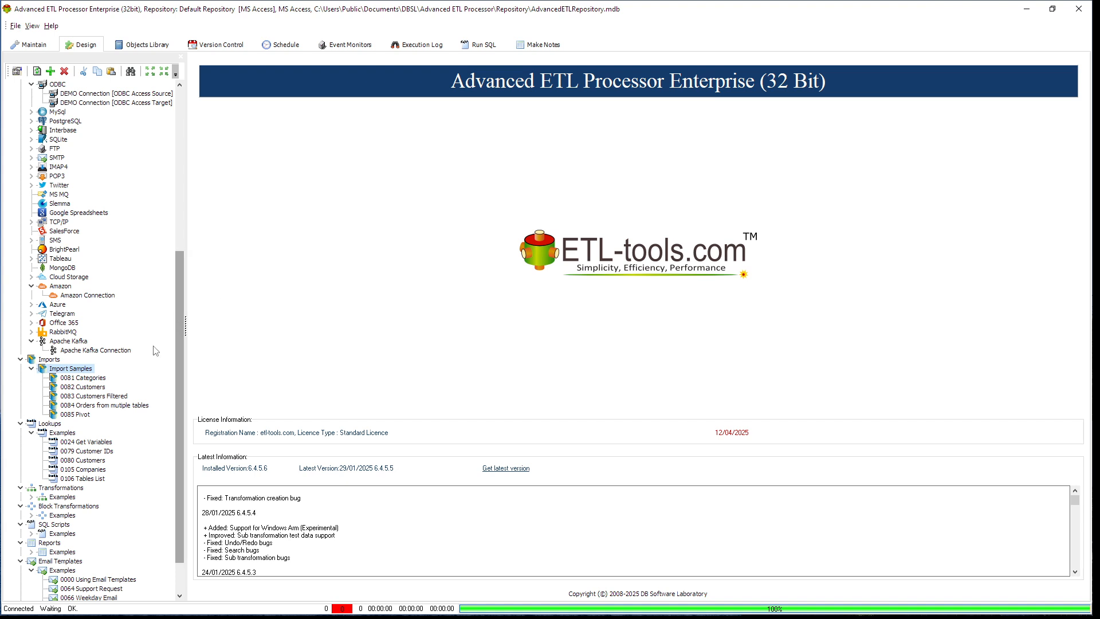
click(85, 378)
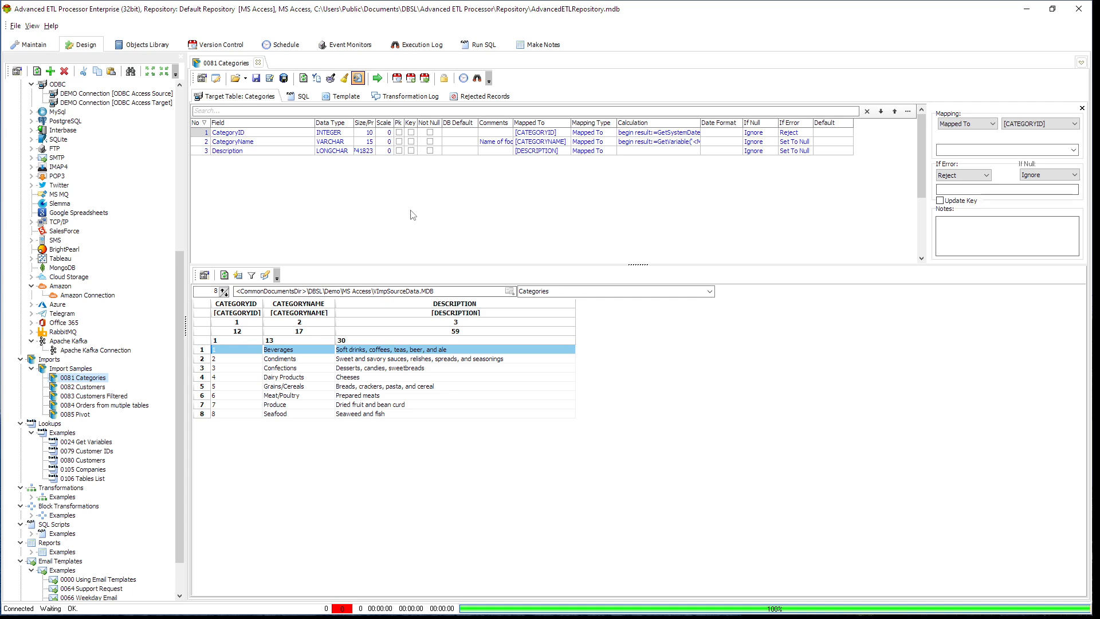
click(258, 62)
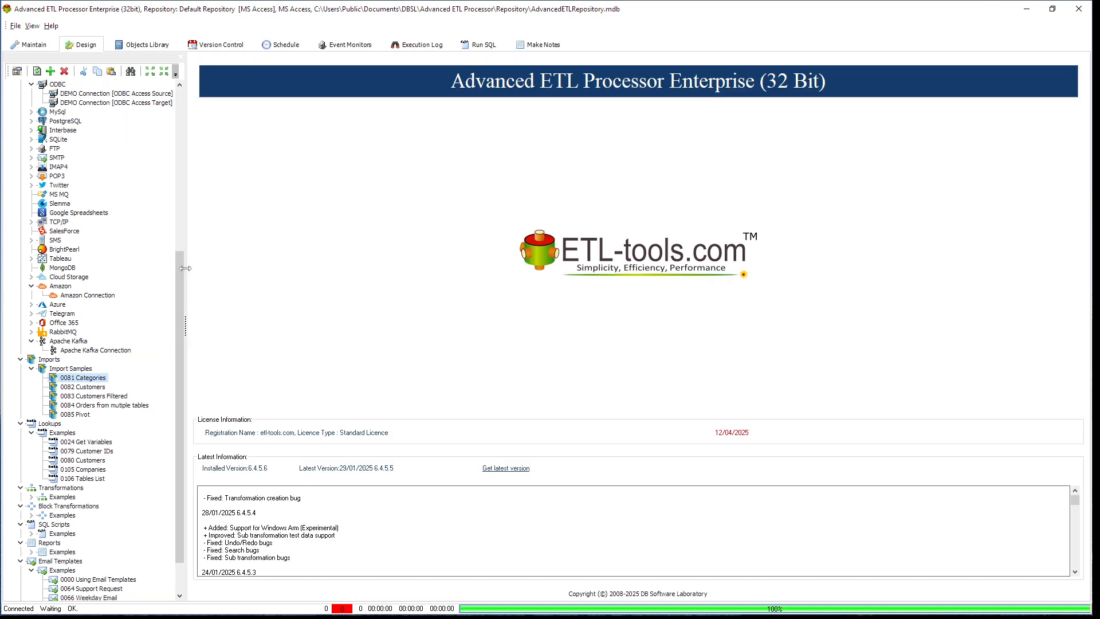
Expand the Transformations examples, view the data flow diagram of 0013 Extract IP Addresses, and close it.
drag(180, 367, 172, 415)
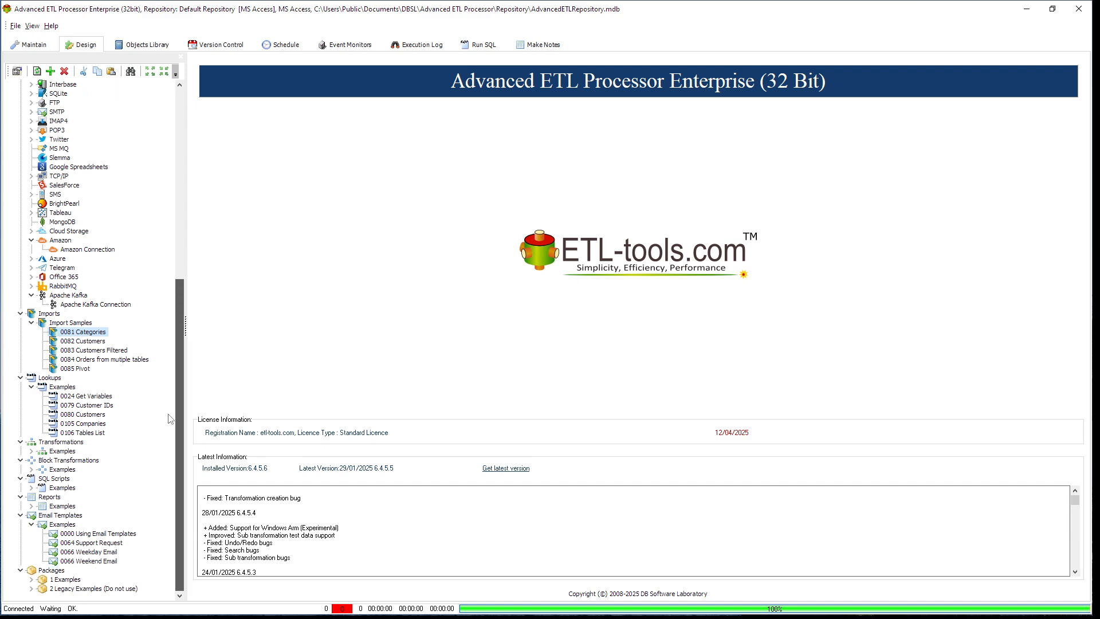
click(31, 452)
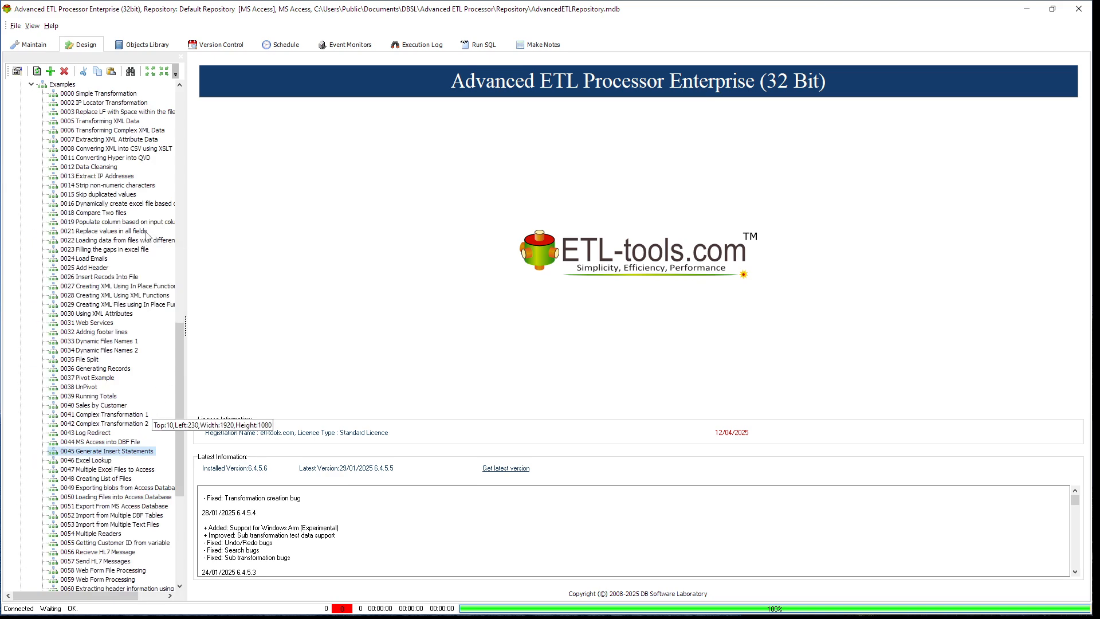
double_click(105, 179)
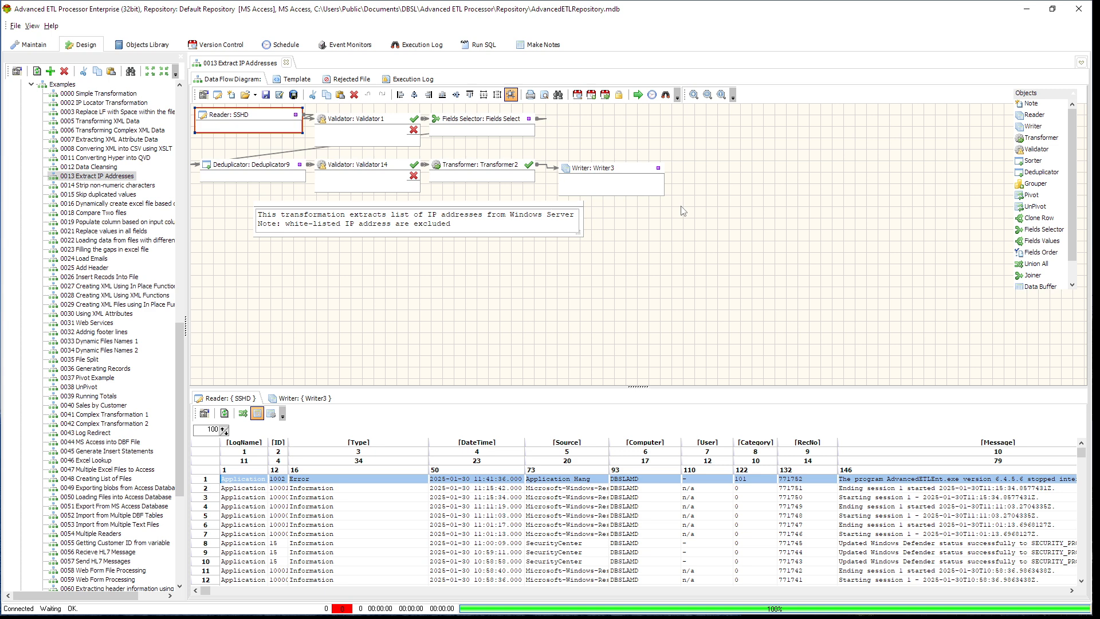
click(287, 63)
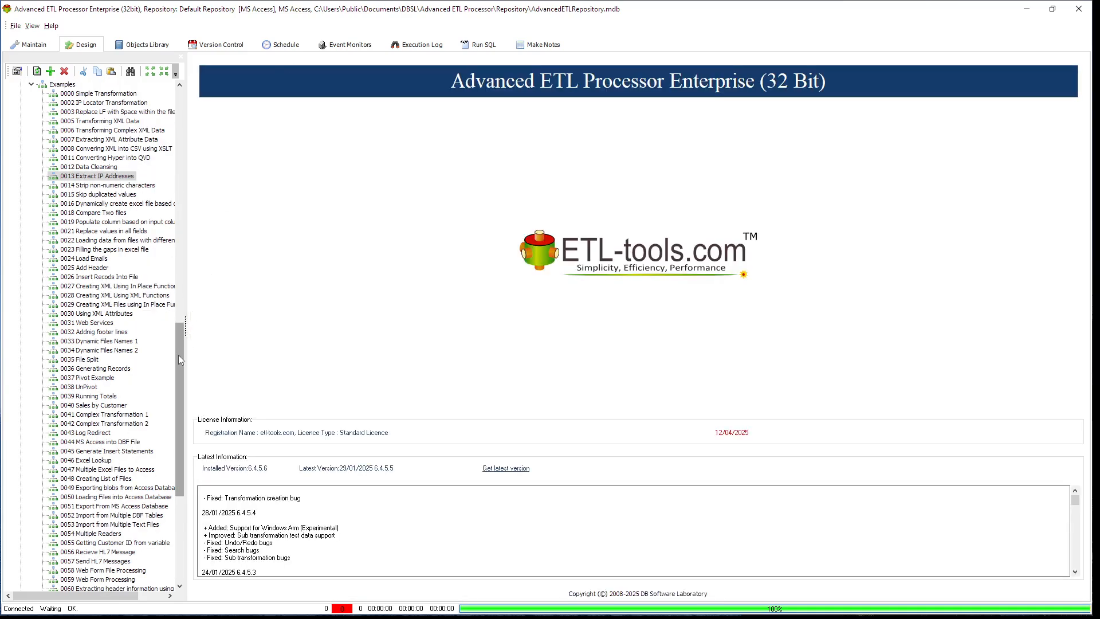
Expand the Block Transformations examples, open 0092 Tariff, and examine the Tarifs cell range in Mark Data Block 1.
drag(179, 355, 180, 492)
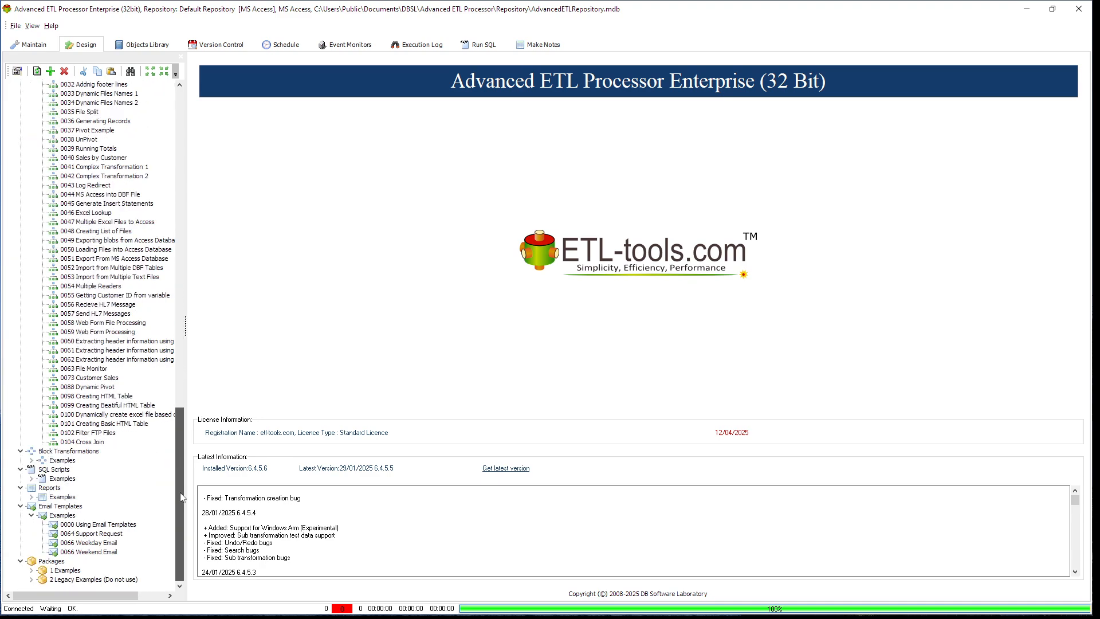
click(34, 461)
click(32, 461)
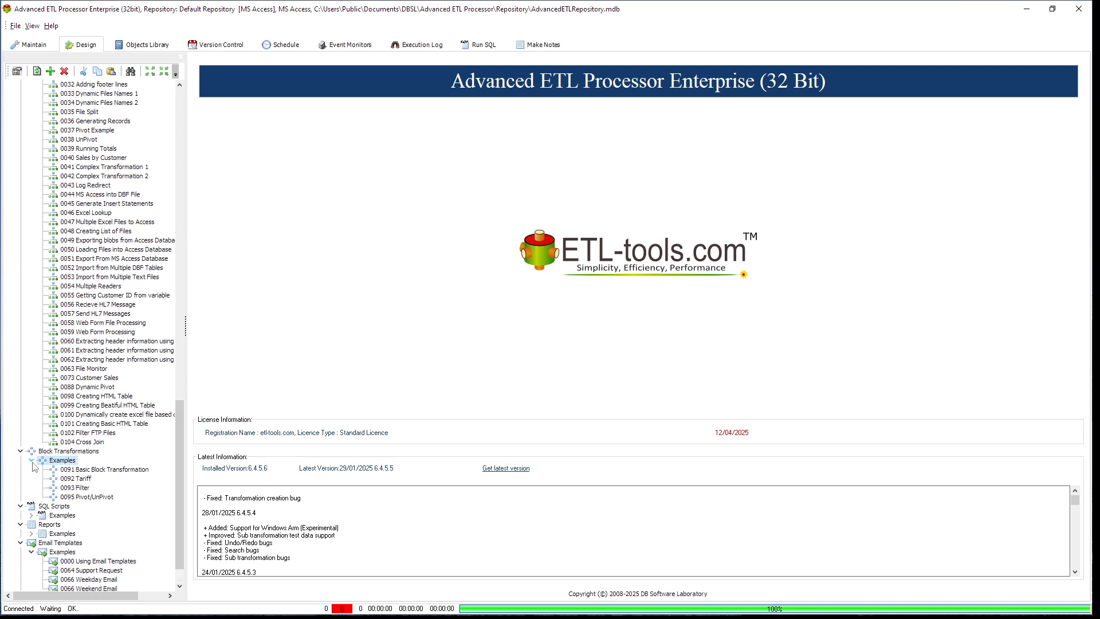
double_click(77, 480)
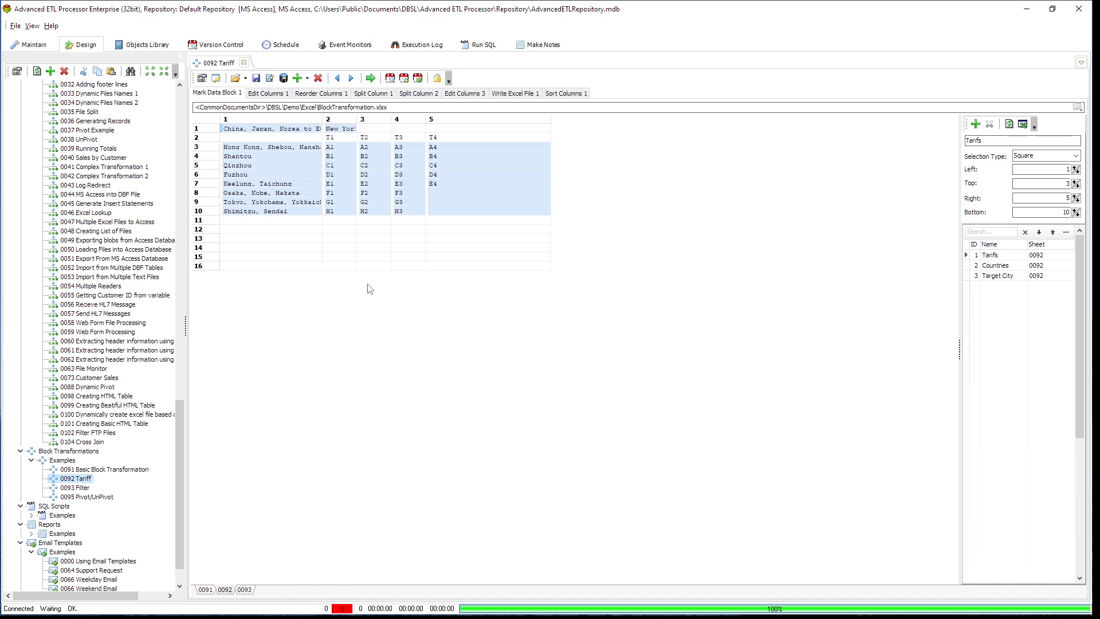
click(271, 153)
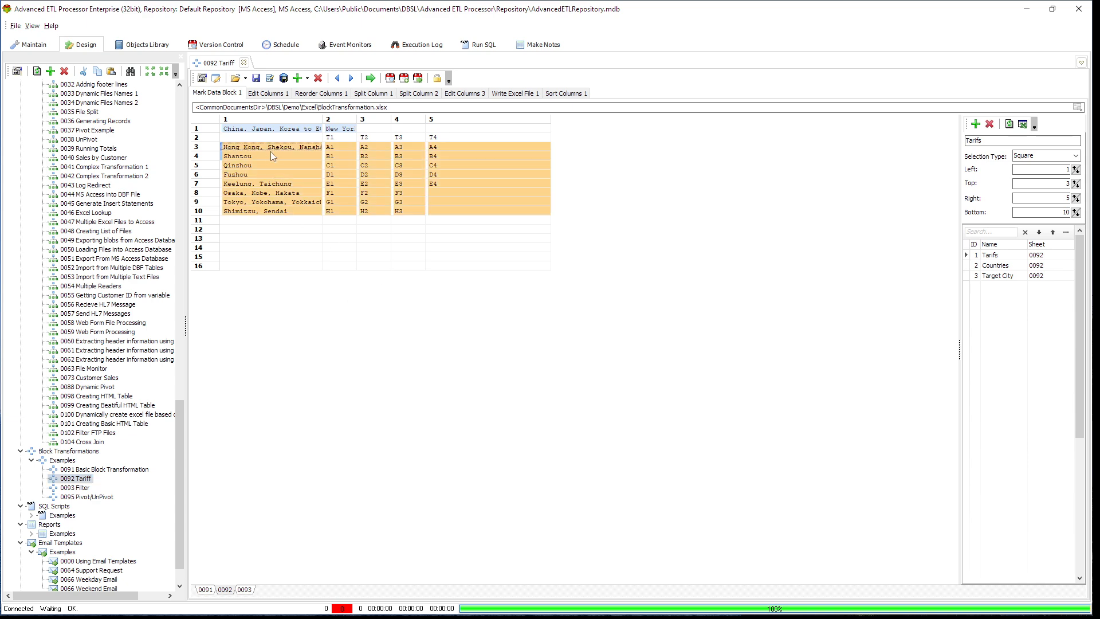
click(484, 190)
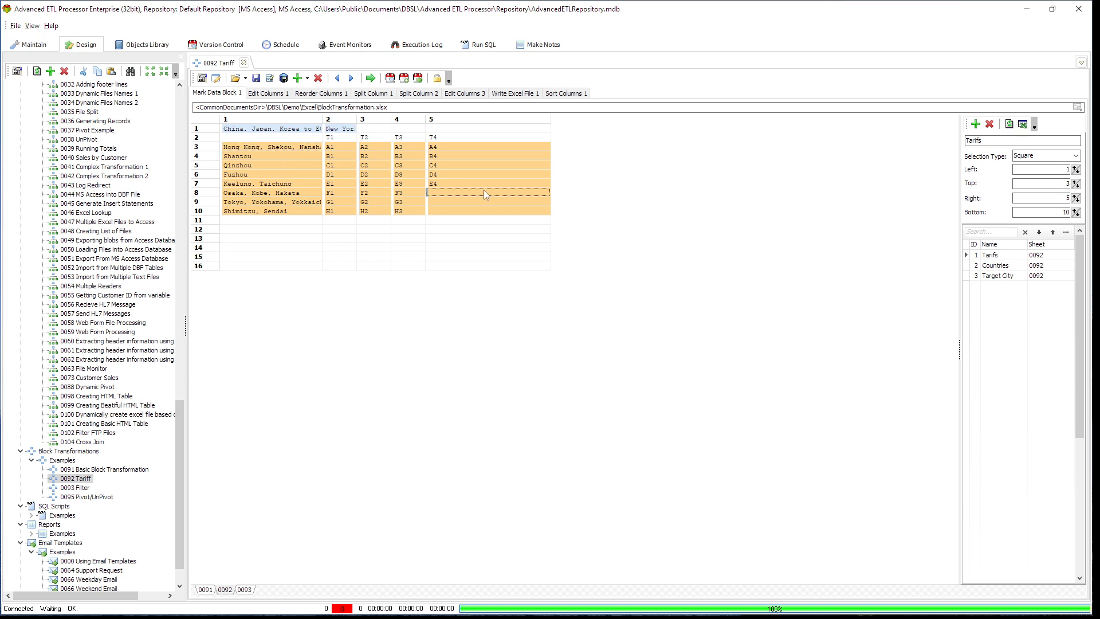
Review the Tariff block transformation's stages from Edit Columns 1 through Write Excel File 1, and close the transformation.
click(278, 96)
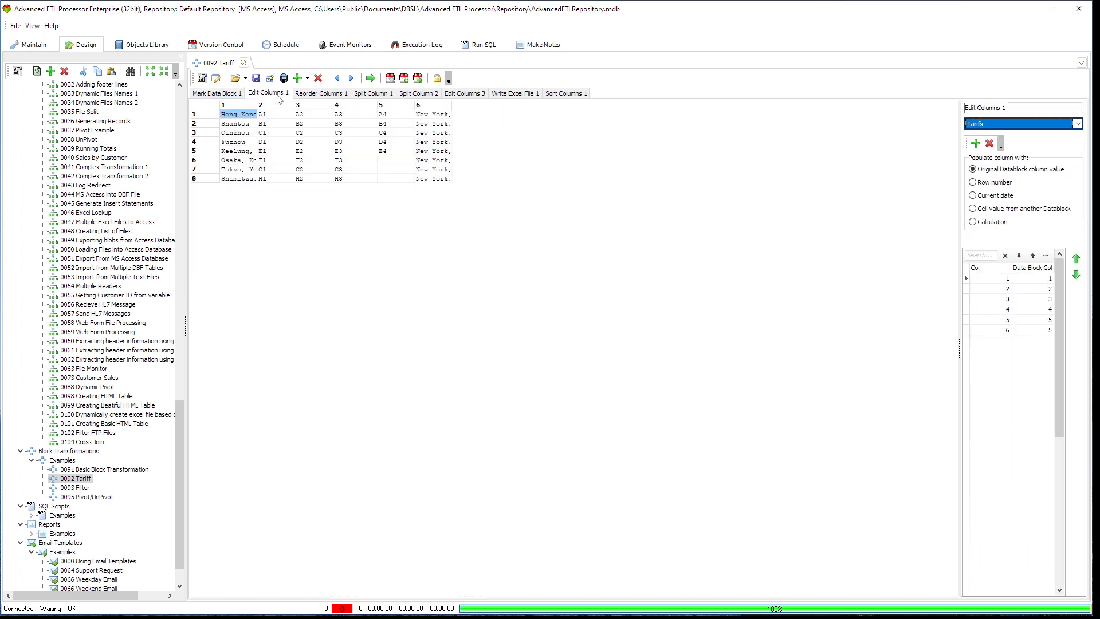
click(374, 94)
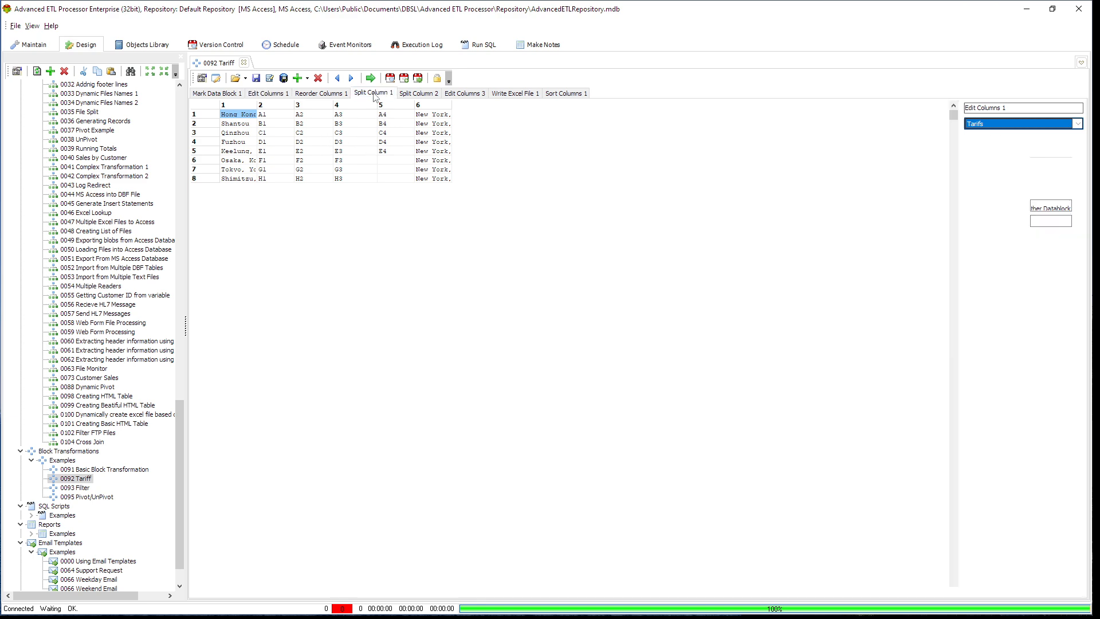
click(467, 94)
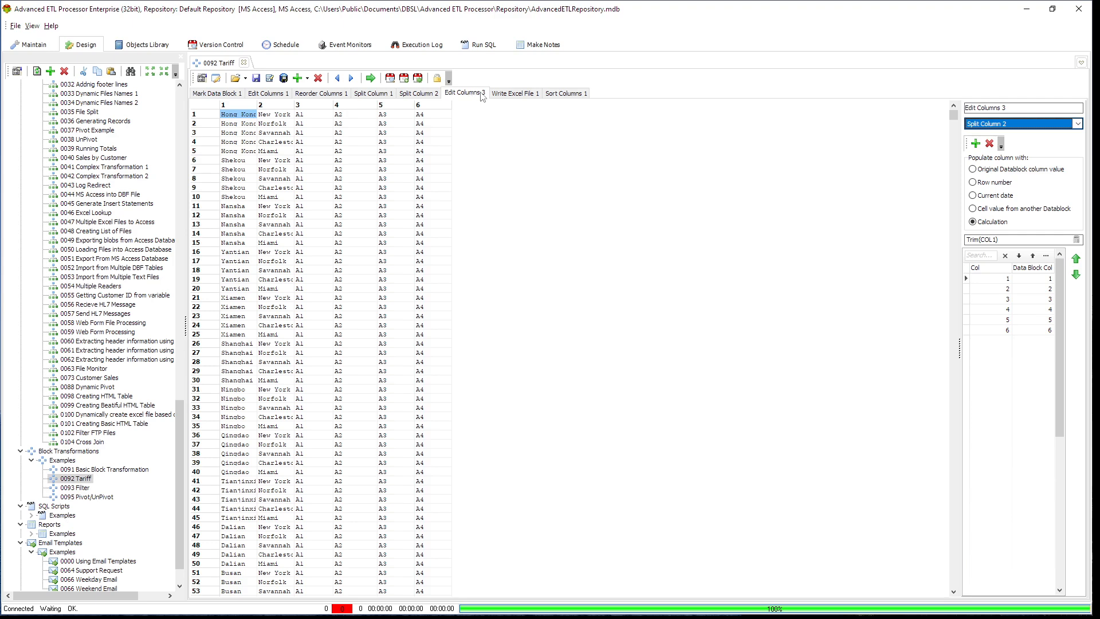
click(514, 96)
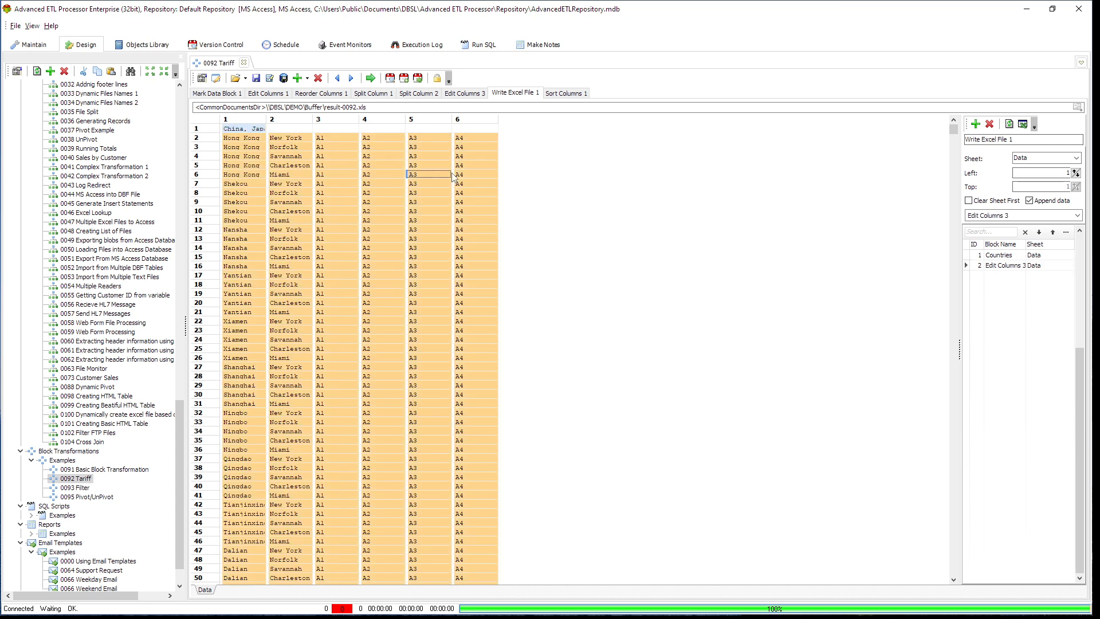
click(216, 93)
click(243, 62)
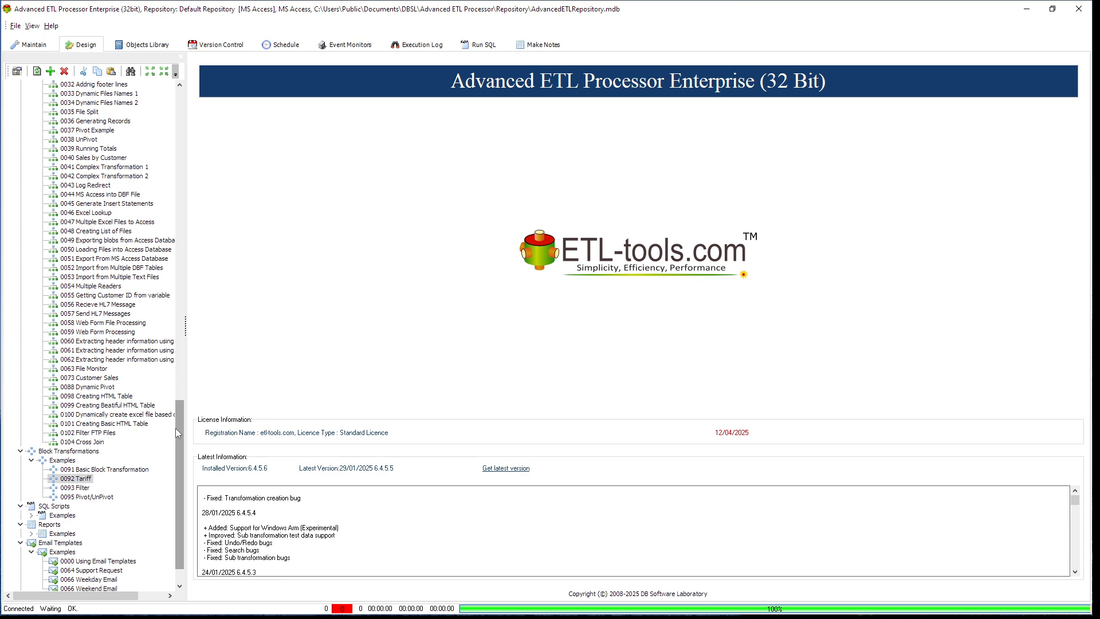
Open the 0080 Customers lookup, search its records for "te", and close it.
drag(178, 434, 182, 259)
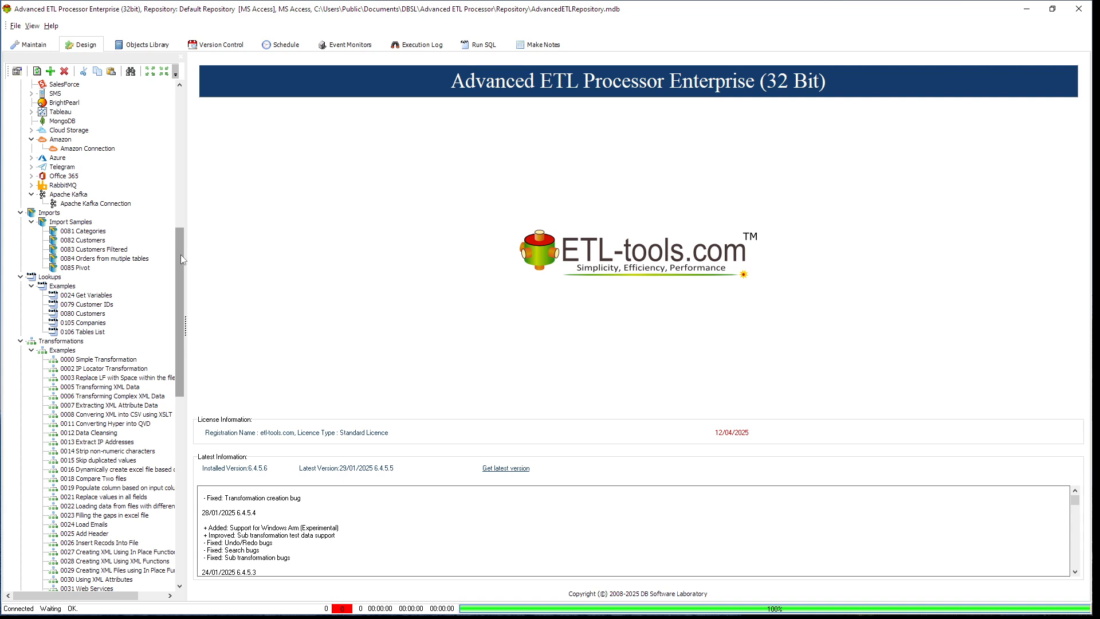
double_click(84, 313)
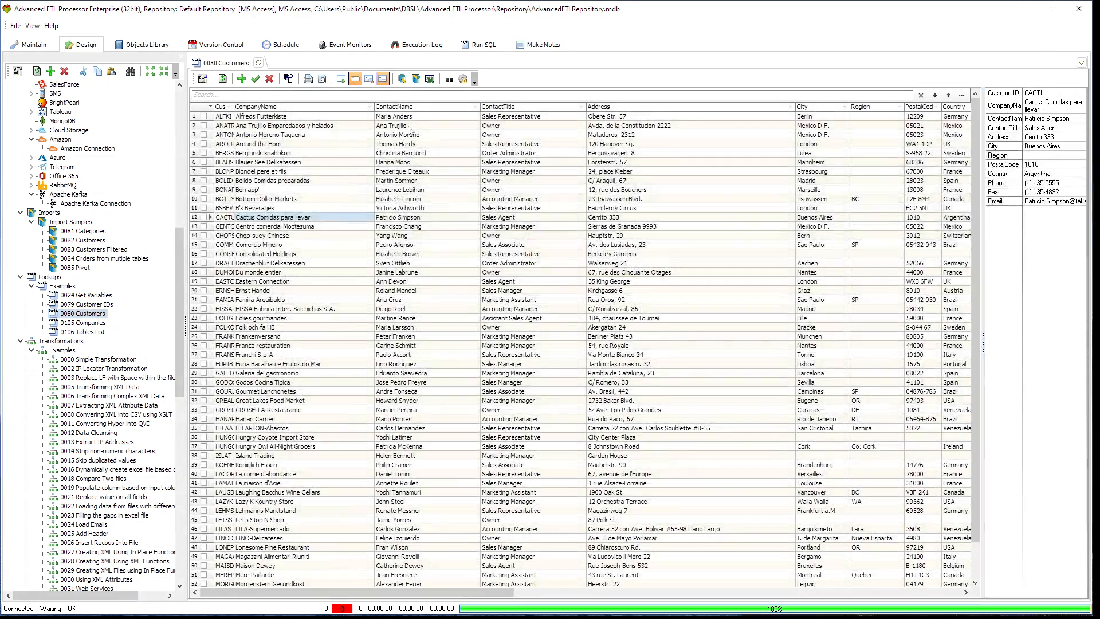
click(412, 95)
text(te)
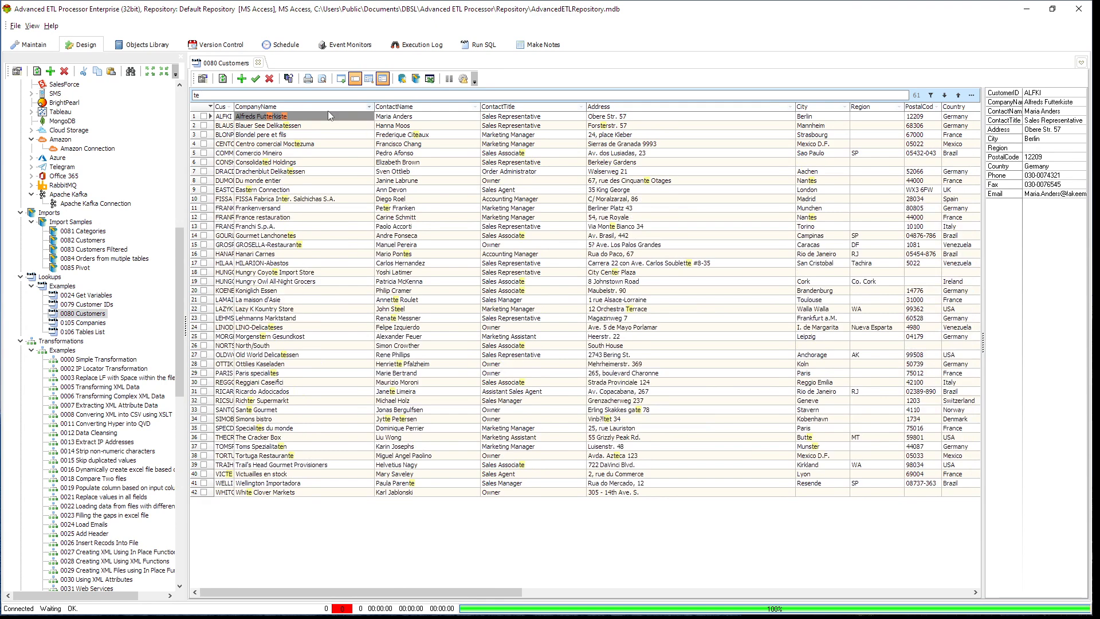
click(258, 63)
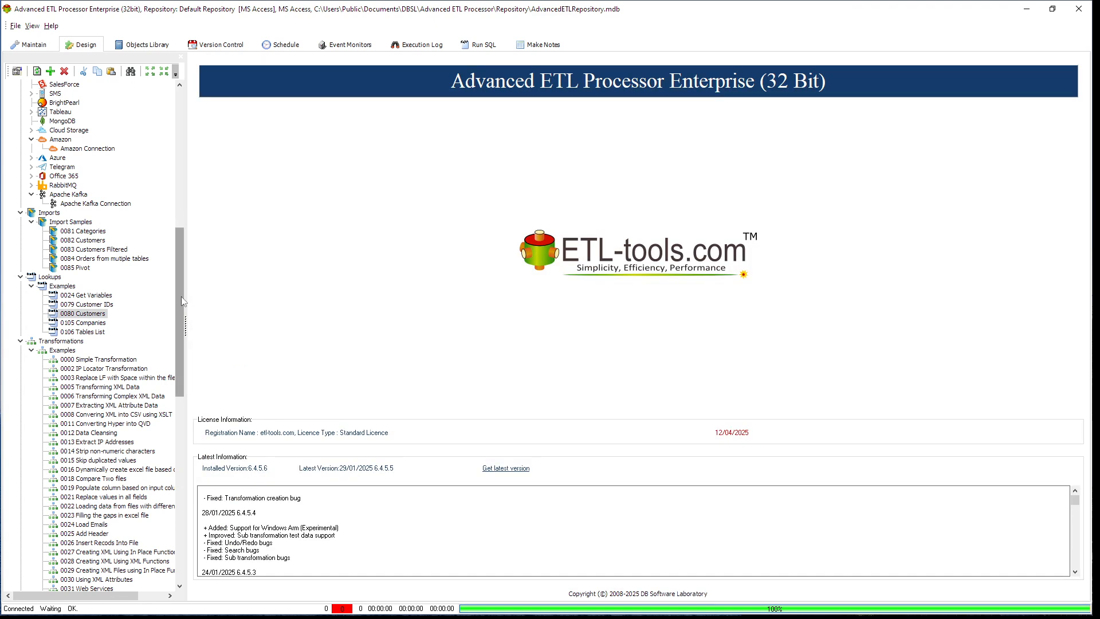
Expand the SQL Scripts examples, view the 0097 Update webhook status script, and close it.
drag(181, 300, 185, 503)
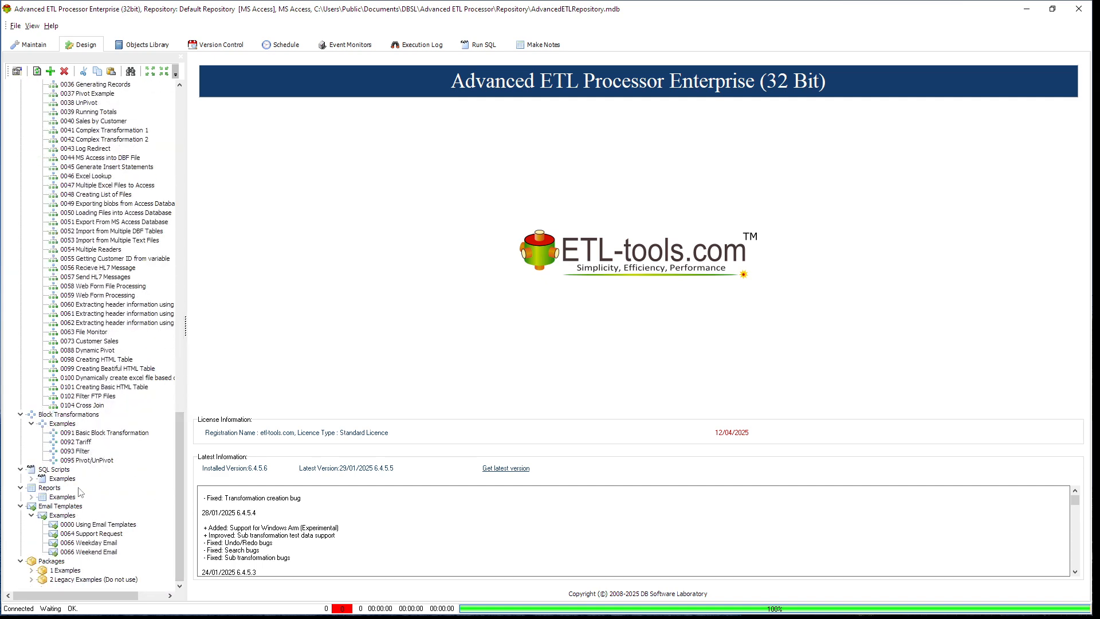
click(30, 479)
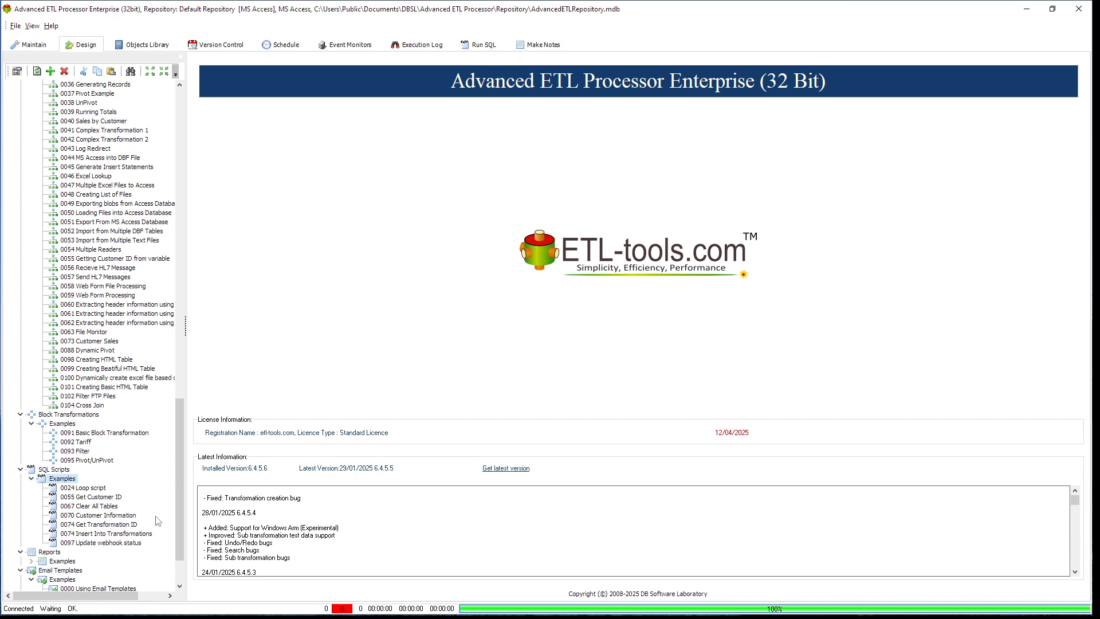
double_click(115, 545)
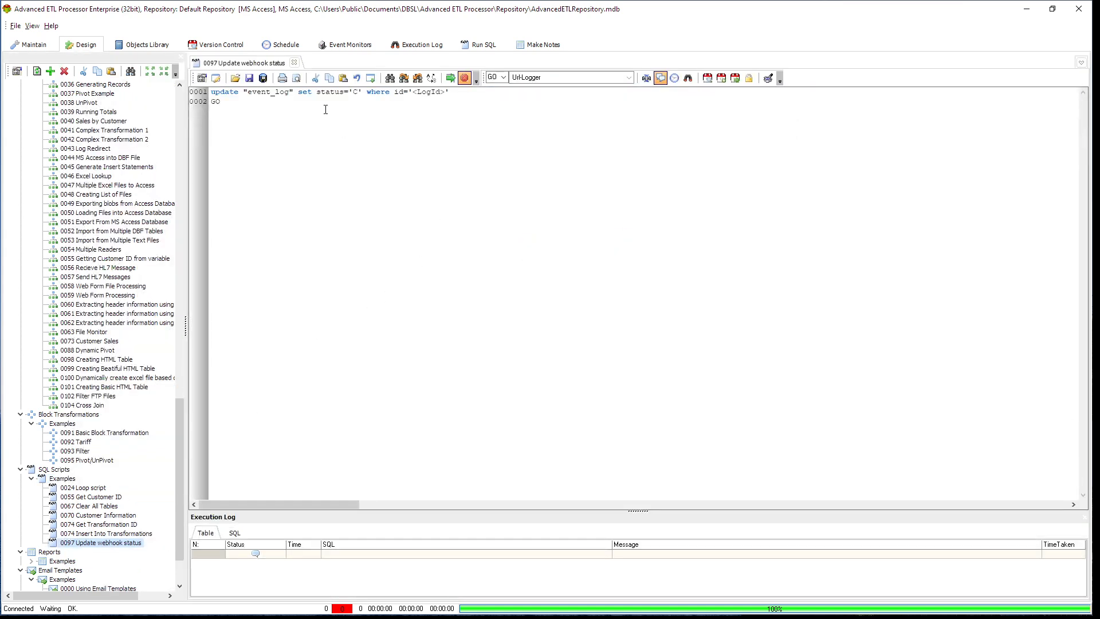
click(294, 63)
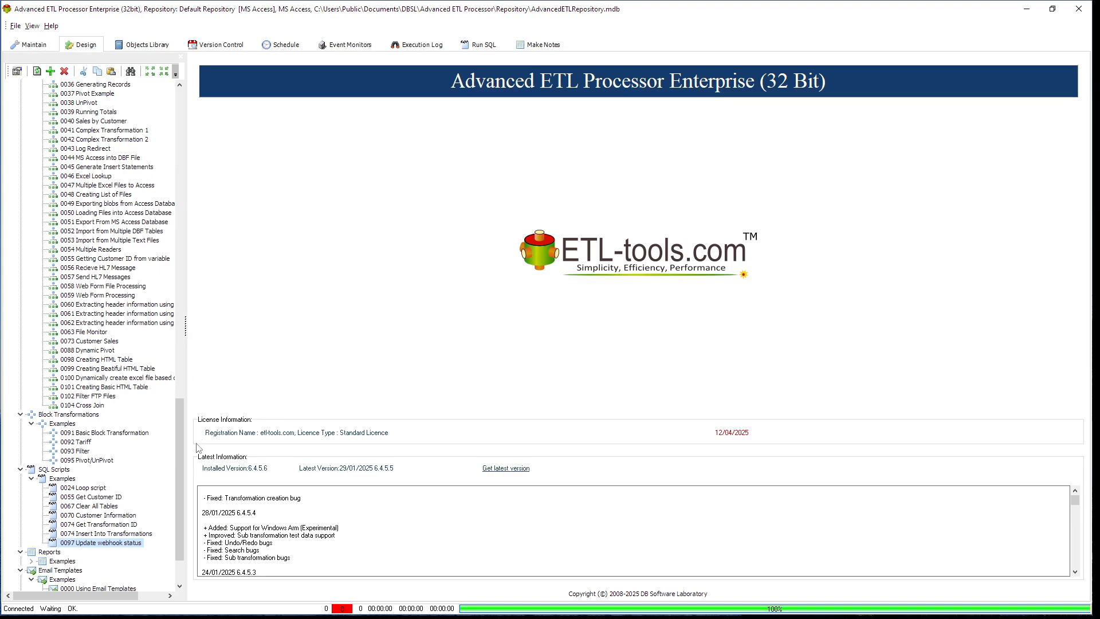
drag(177, 459, 178, 480)
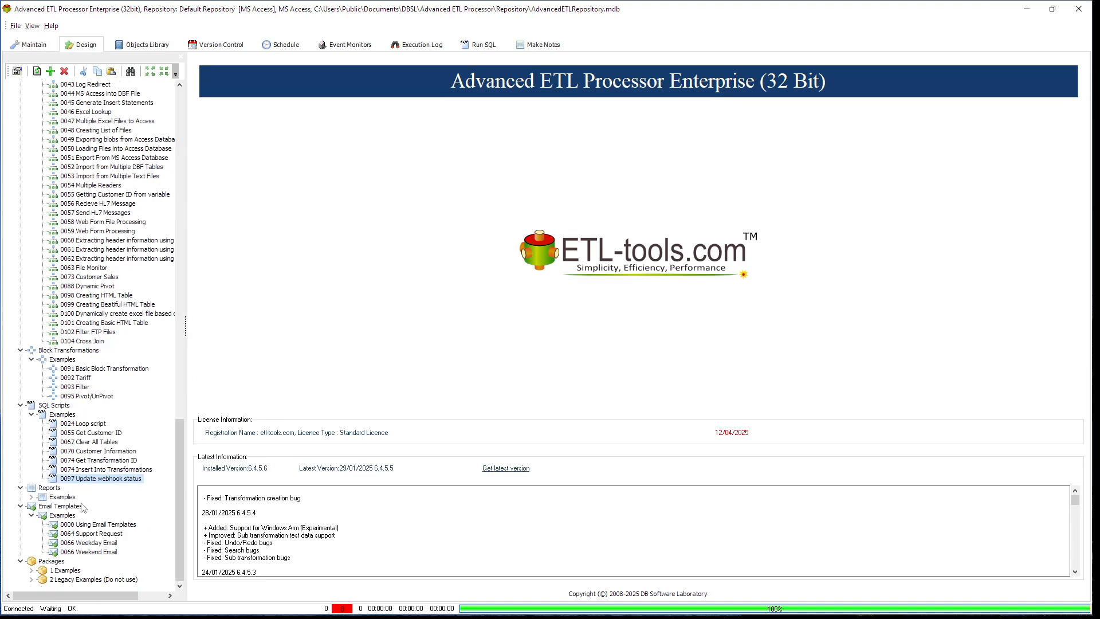
Expand the Reports examples and open the 0066 Price List report.
click(31, 497)
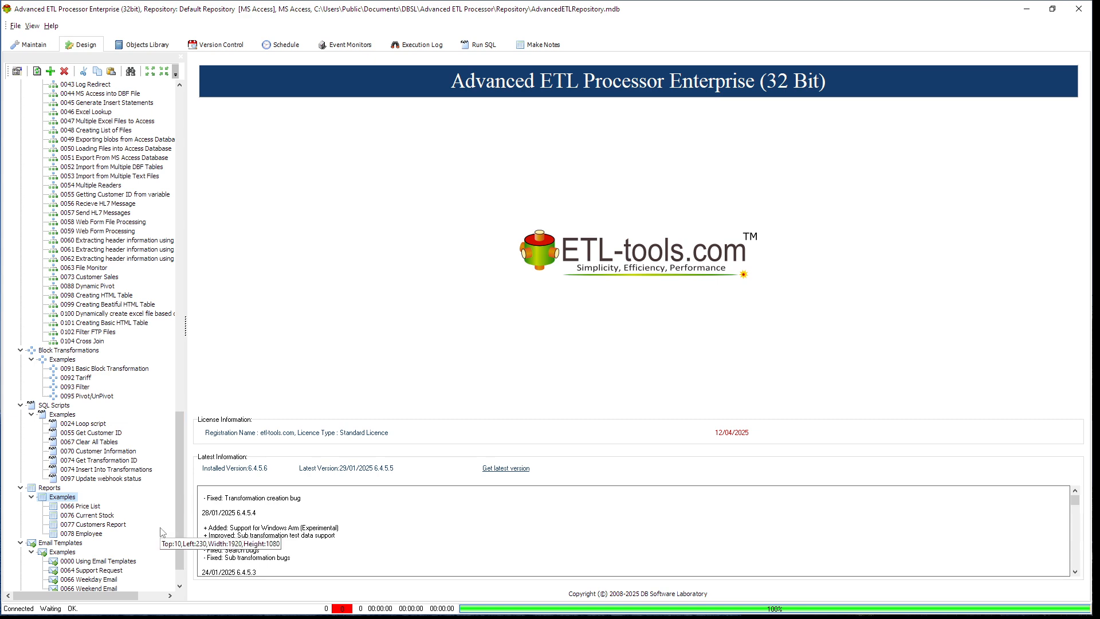
double_click(89, 507)
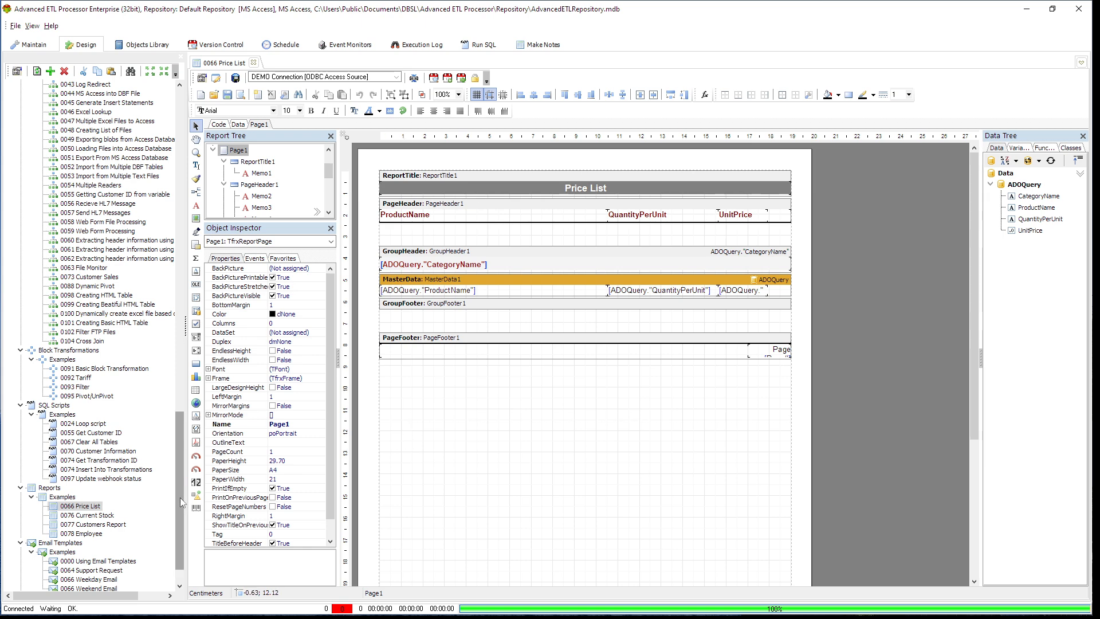
Expand the 1 Examples group under Packages and open the 1000 Getting Started package.
scroll(179, 504, down, 2)
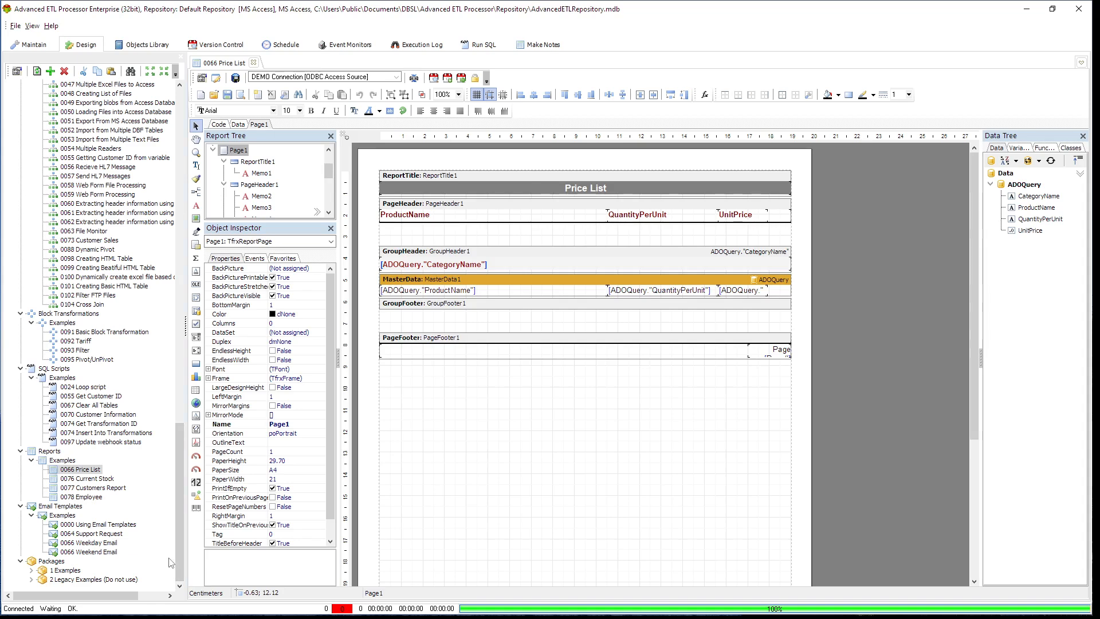
click(32, 571)
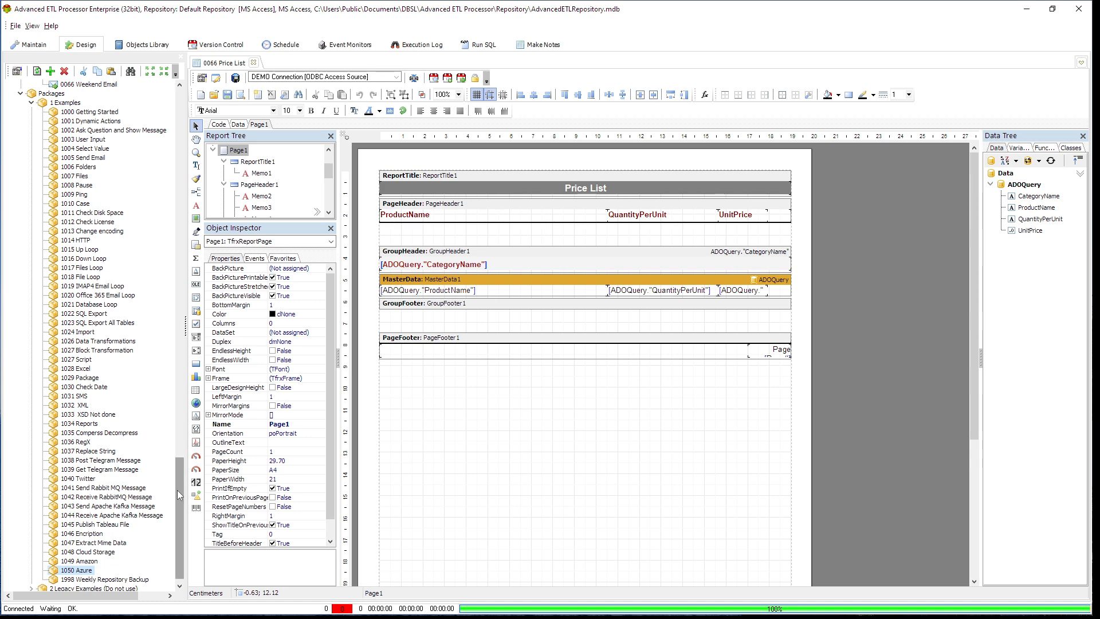
scroll(179, 504, up, 4)
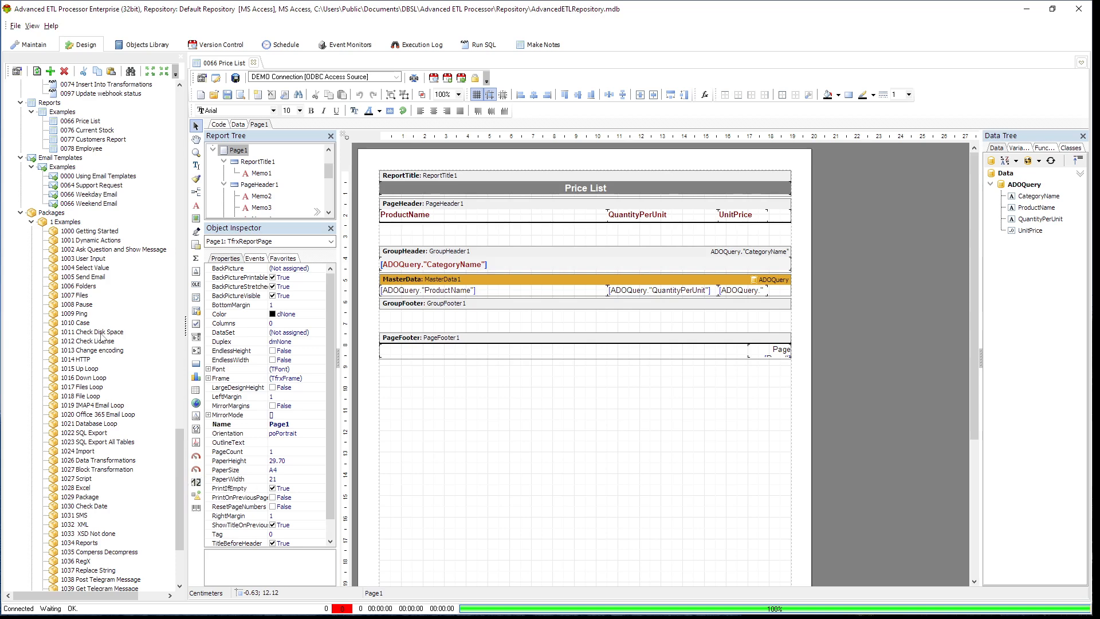
double_click(87, 232)
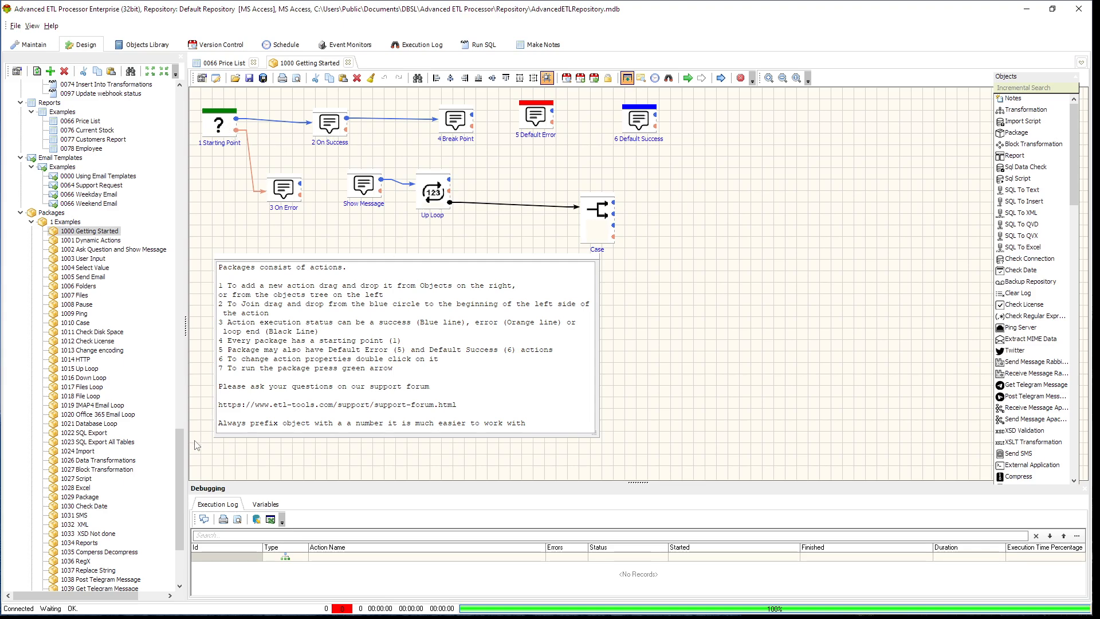
drag(182, 467, 185, 99)
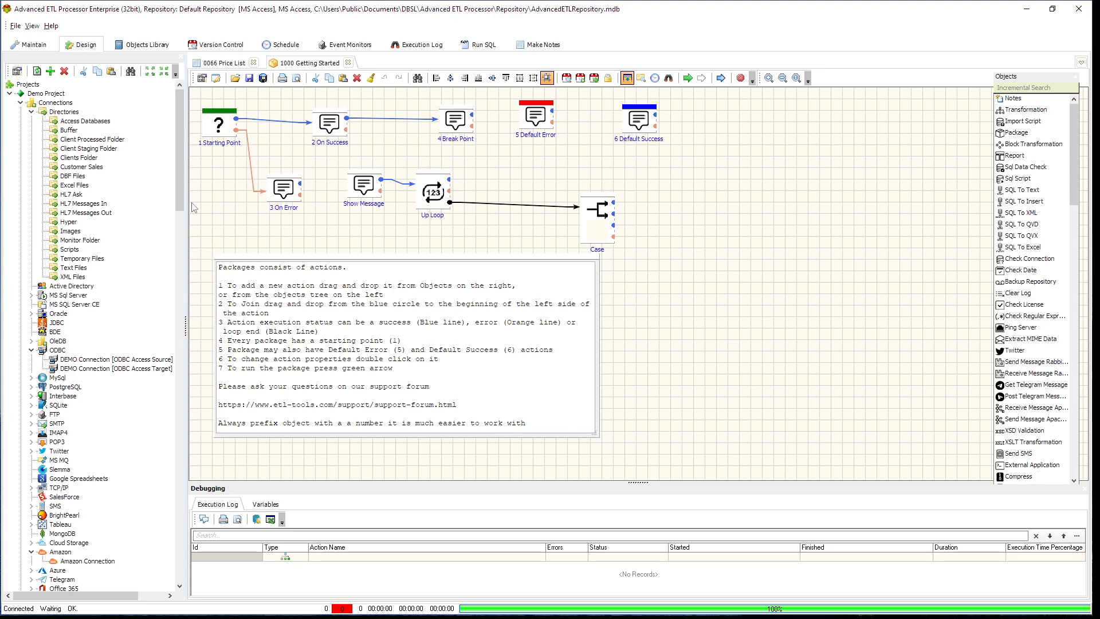
drag(181, 191, 174, 296)
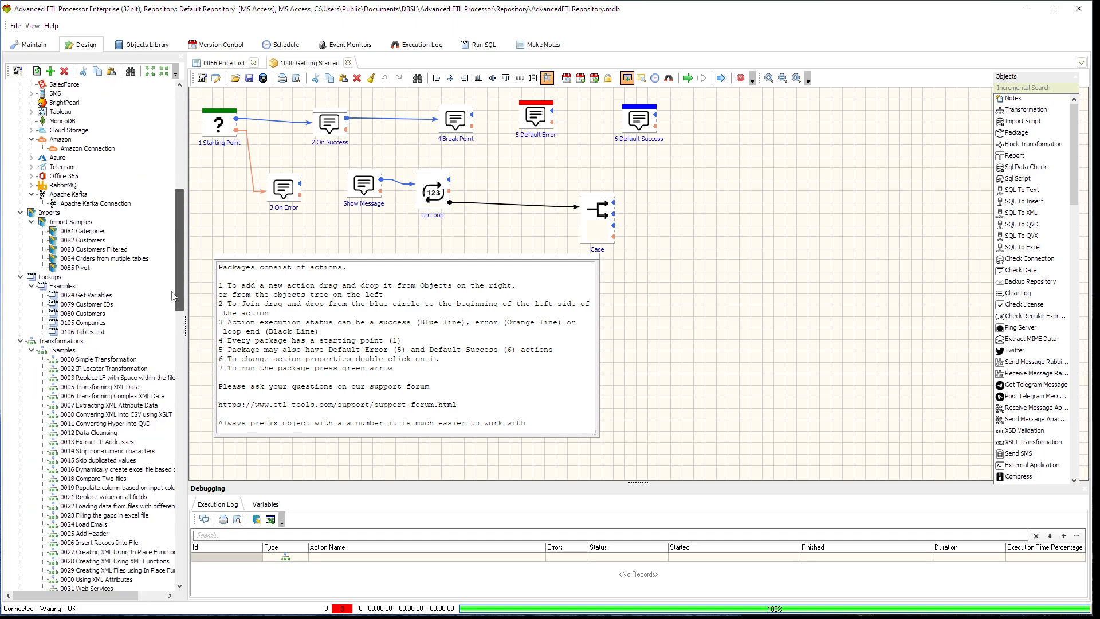
click(69, 222)
right_click(77, 222)
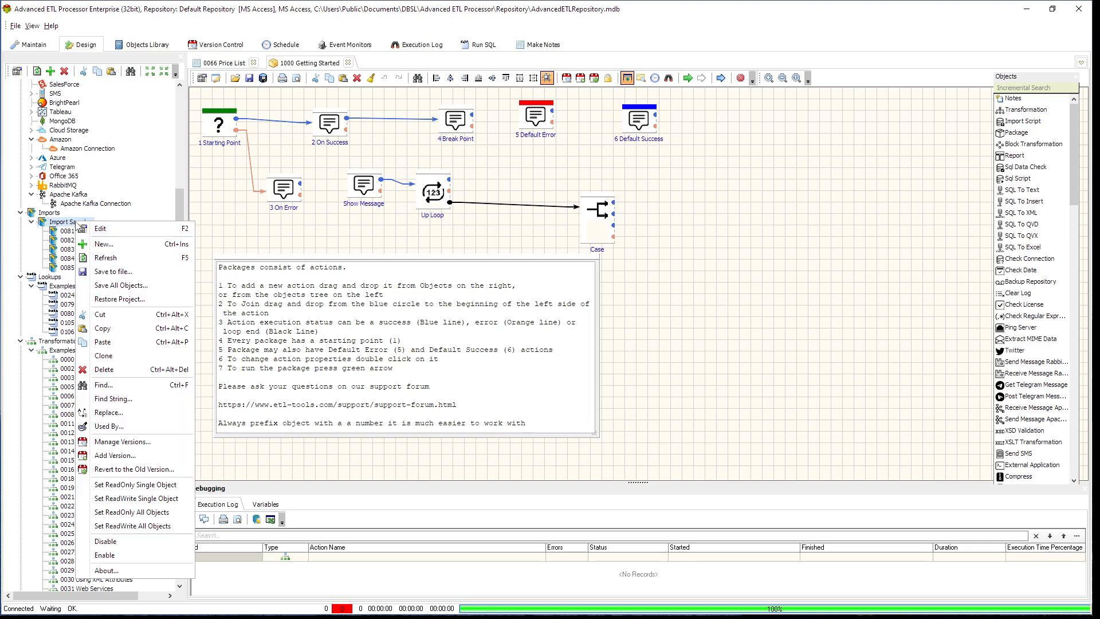
click(115, 246)
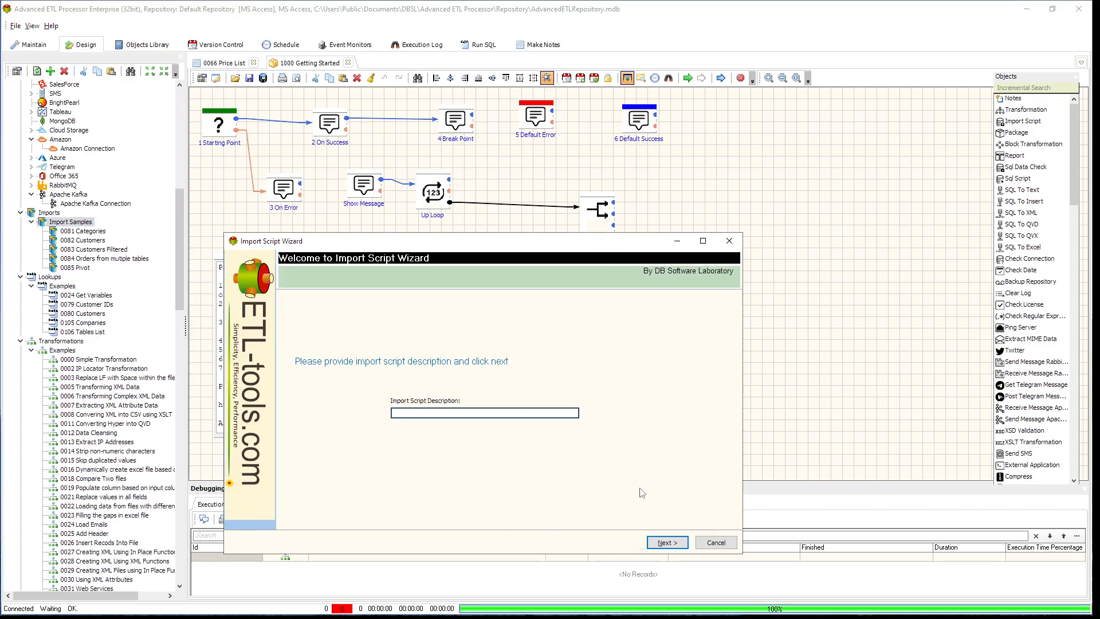
click(716, 542)
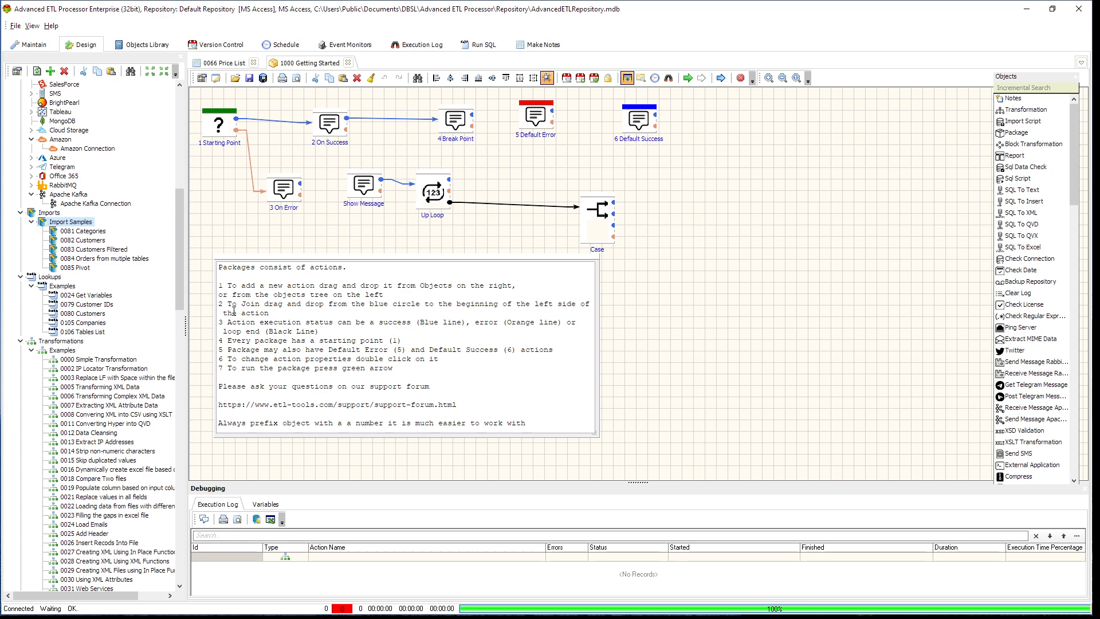
Create a new group under Imports with the description "Import Group".
right_click(48, 214)
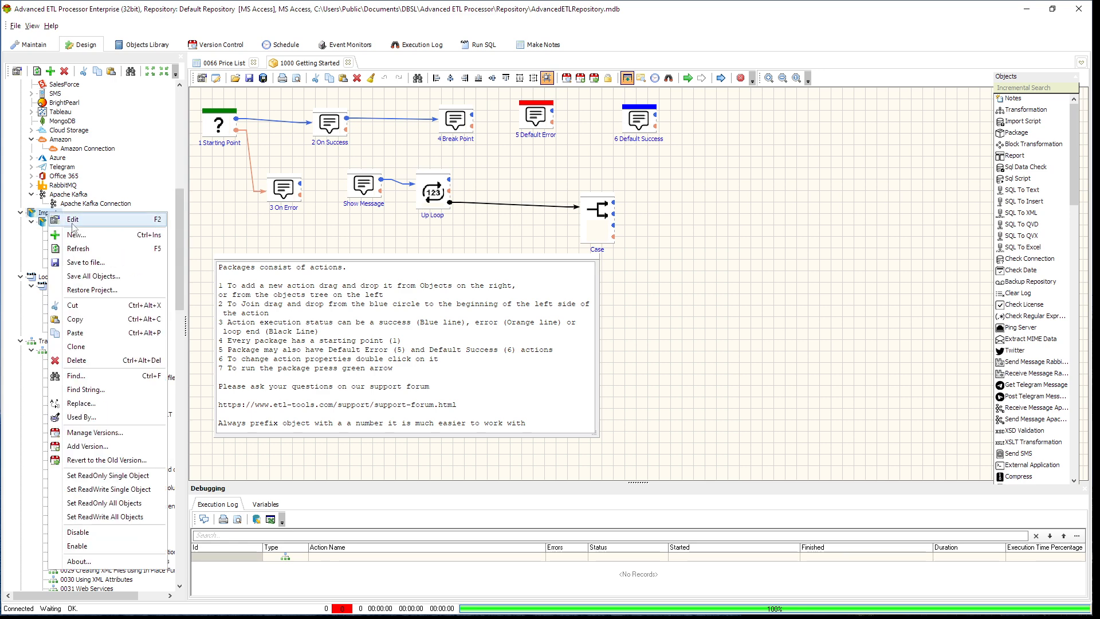
click(56, 229)
click(480, 384)
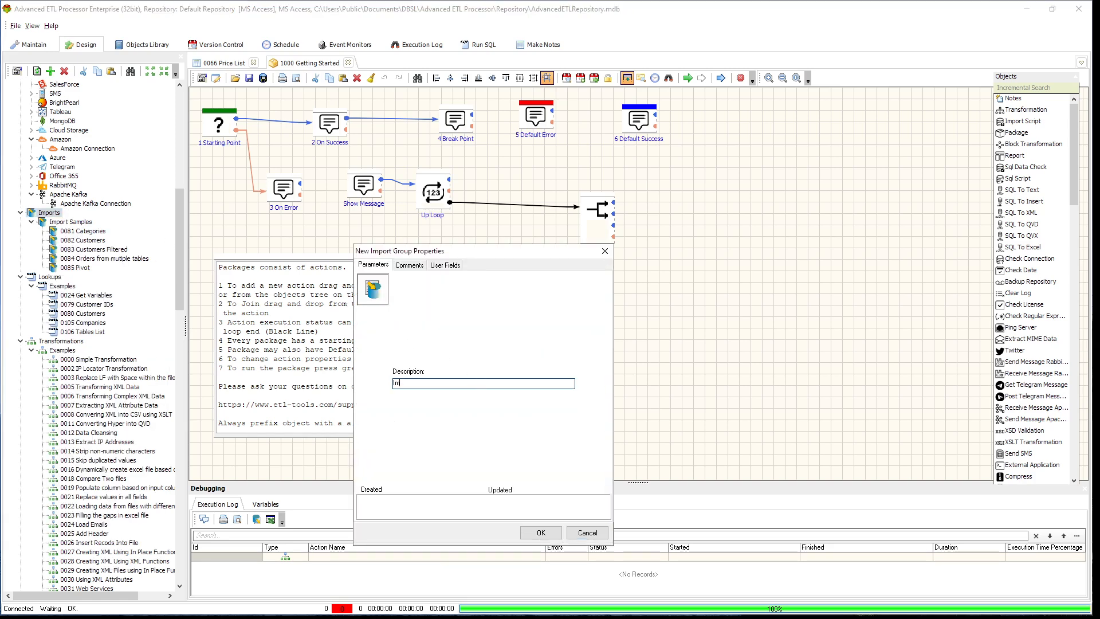
text(Import Group)
click(540, 532)
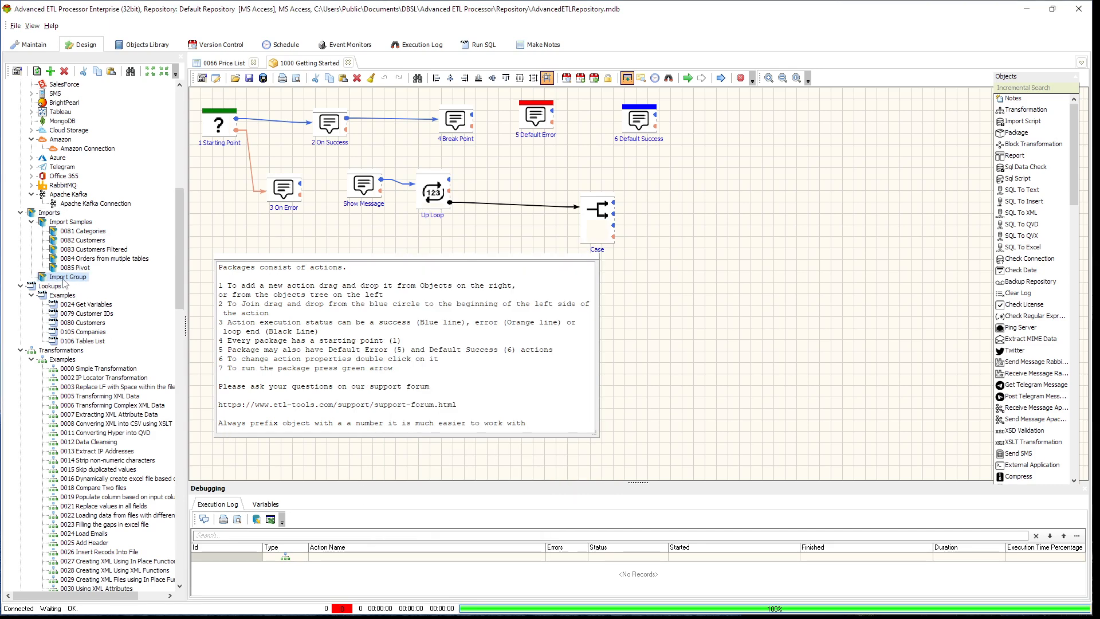
Move the 0085 Pivot import from Import Samples into Import Group and clone it there.
drag(81, 268, 79, 277)
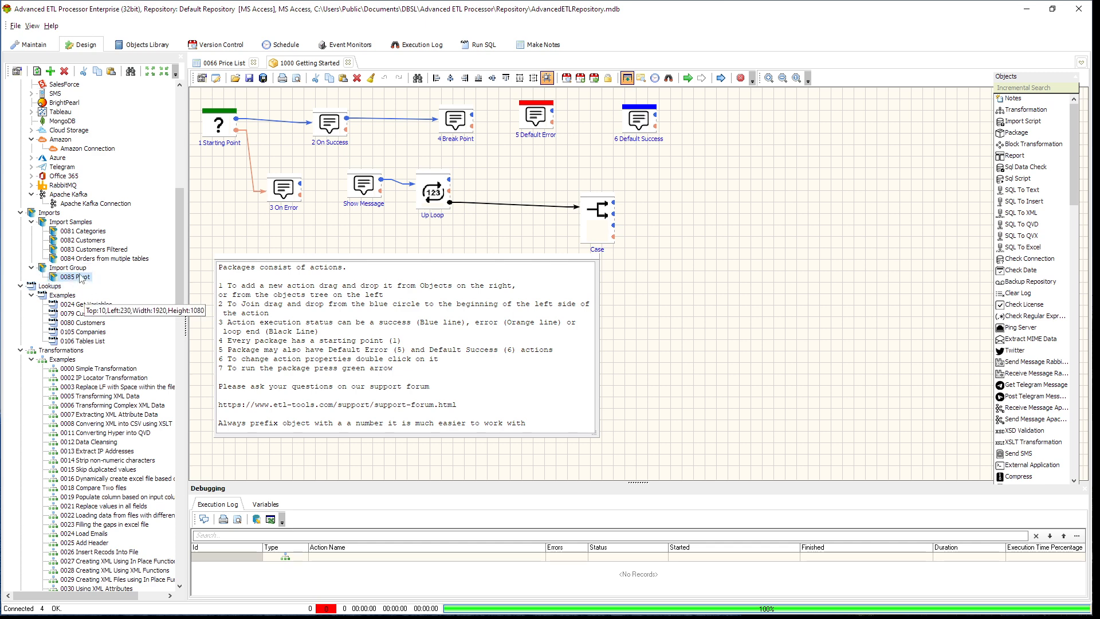
right_click(80, 275)
key(Escape)
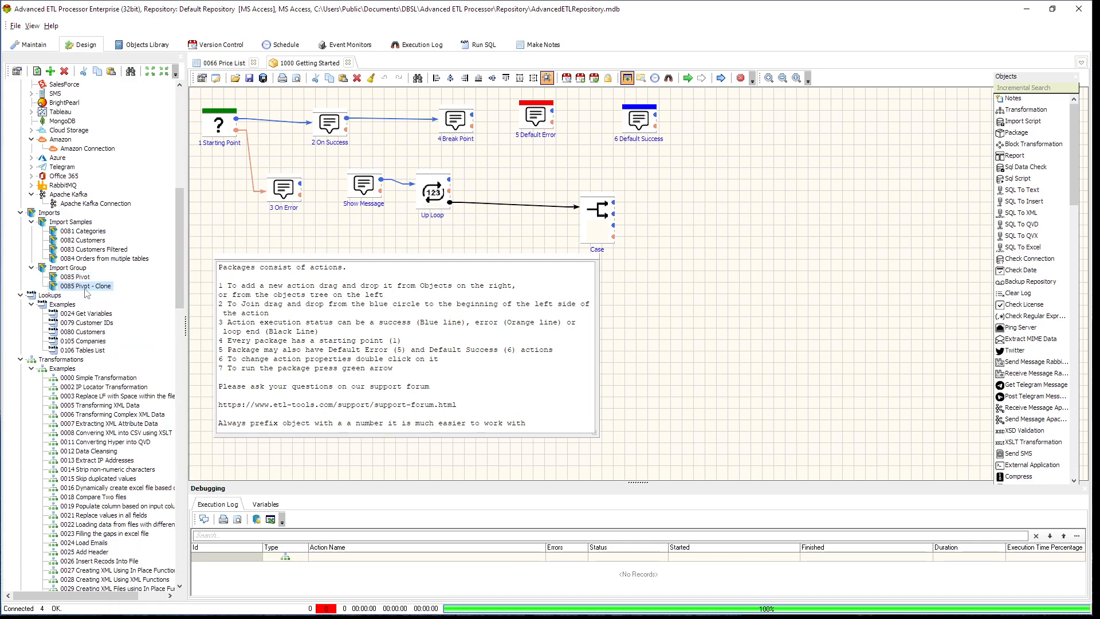
Delete the cloned Pivot import and the 0085 Pivot import from Import Group, confirming each deletion.
right_click(102, 292)
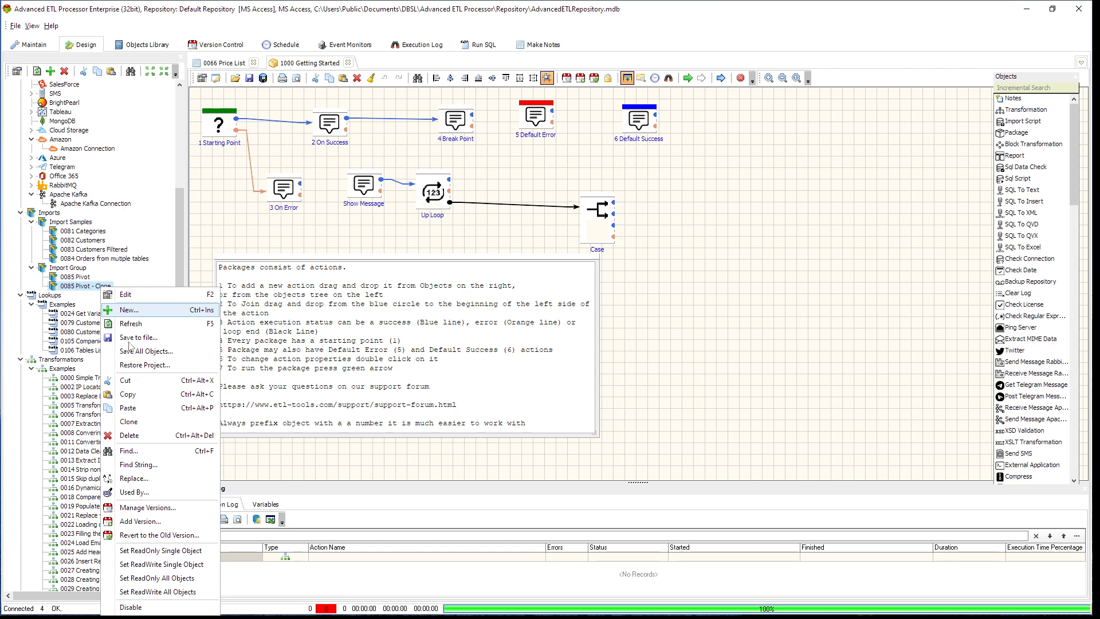
click(130, 436)
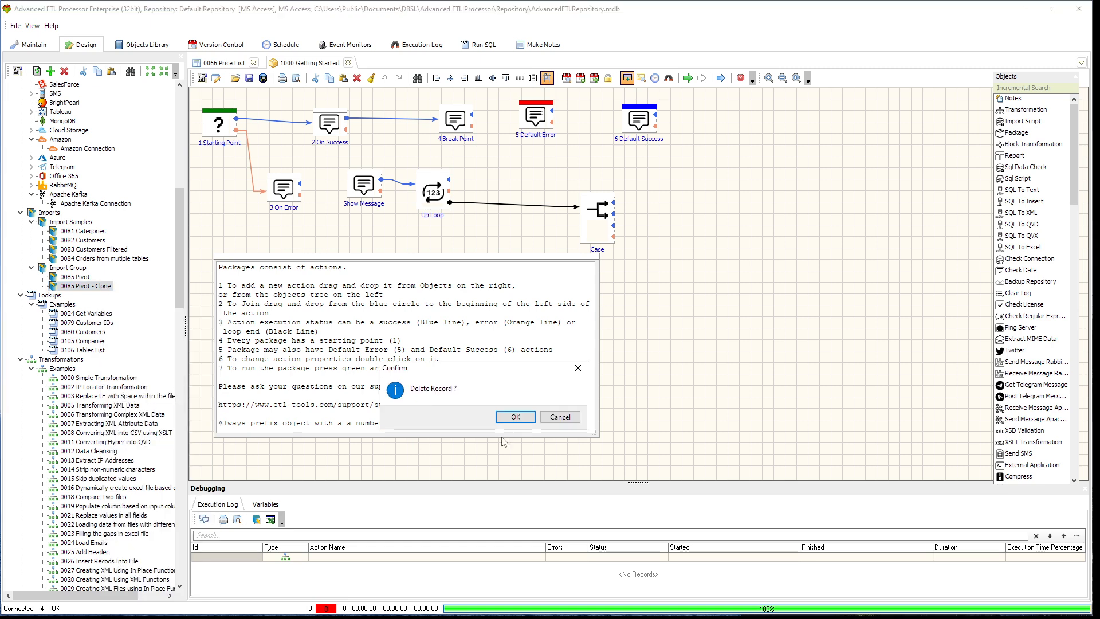
click(516, 417)
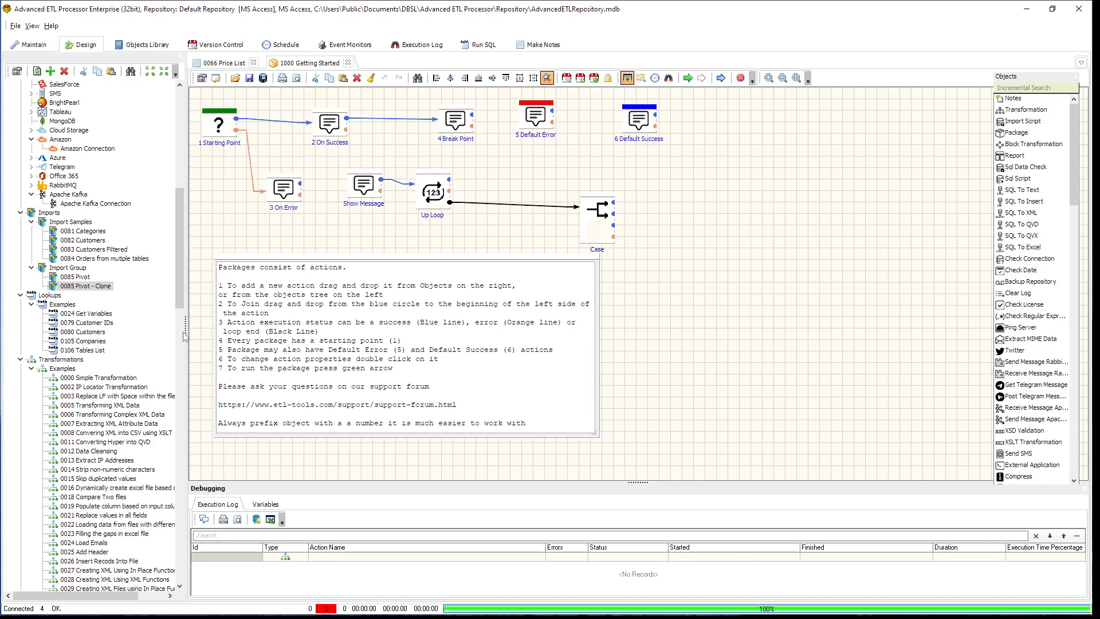
right_click(77, 279)
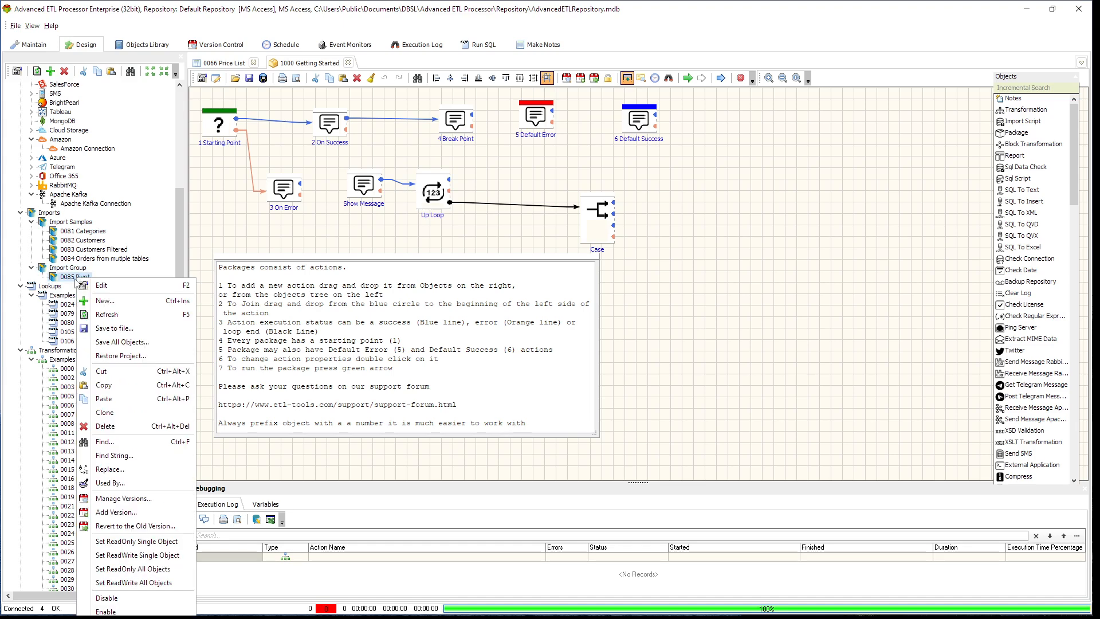
click(133, 427)
click(520, 420)
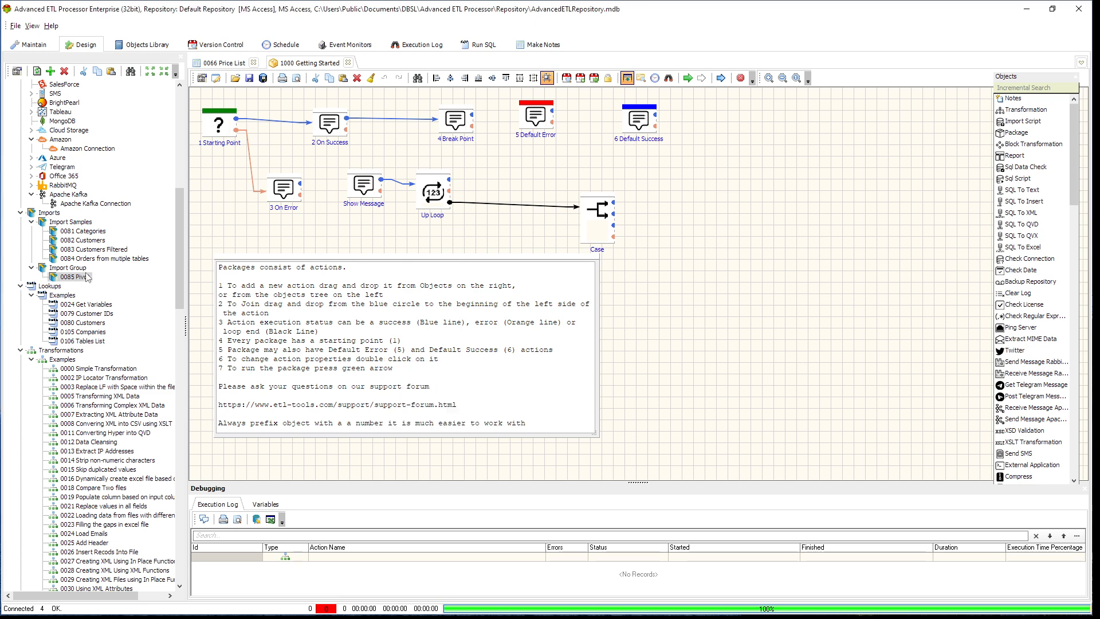
Delete the empty Import Group from Imports and confirm the deletion.
click(65, 268)
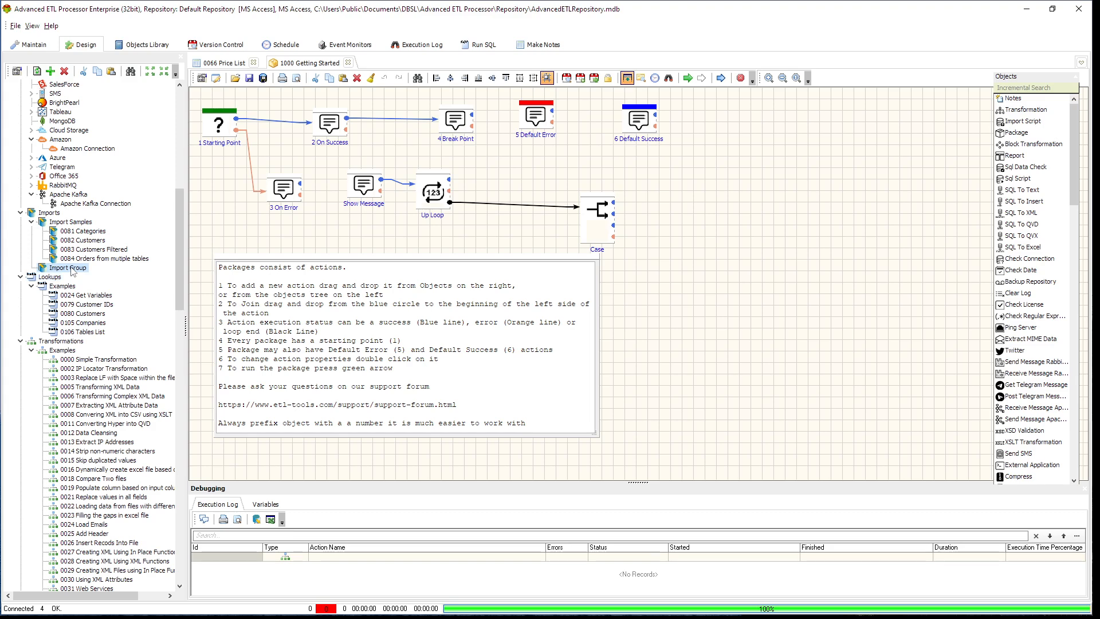
right_click(69, 267)
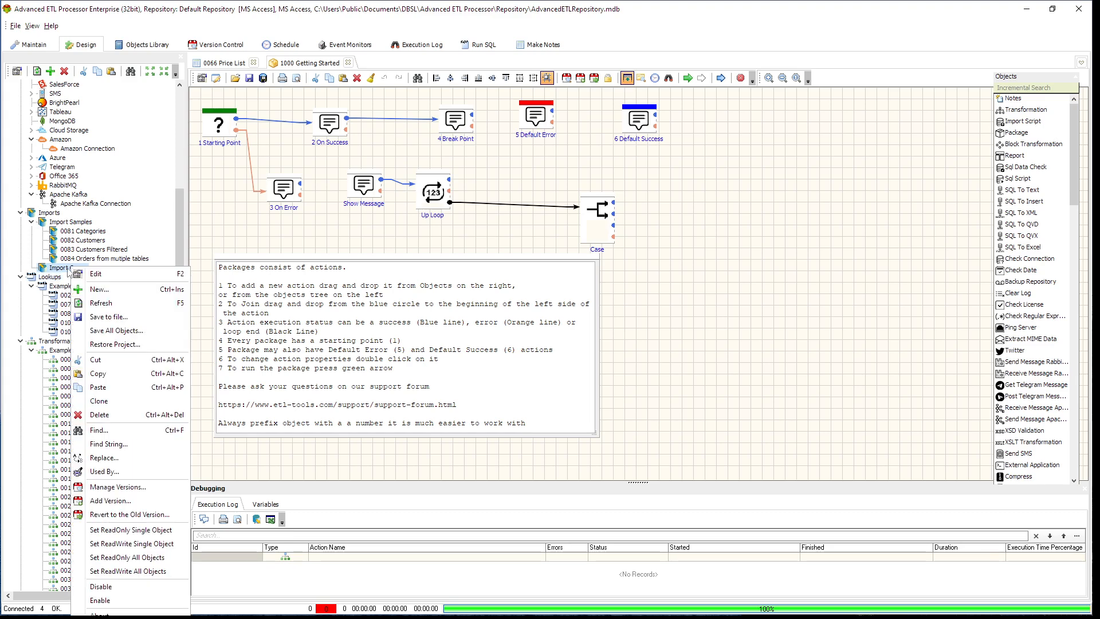
click(130, 414)
click(516, 418)
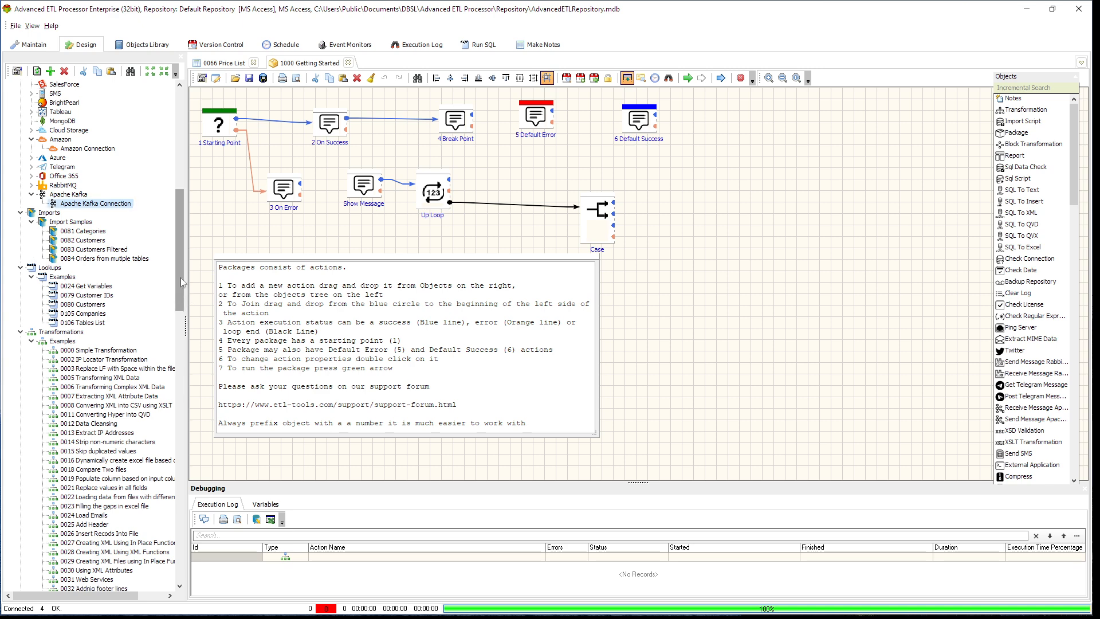
Search the repository objects for "10", open the 1002 Ask Question and Show Message package from the results, and close it.
drag(180, 277, 172, 136)
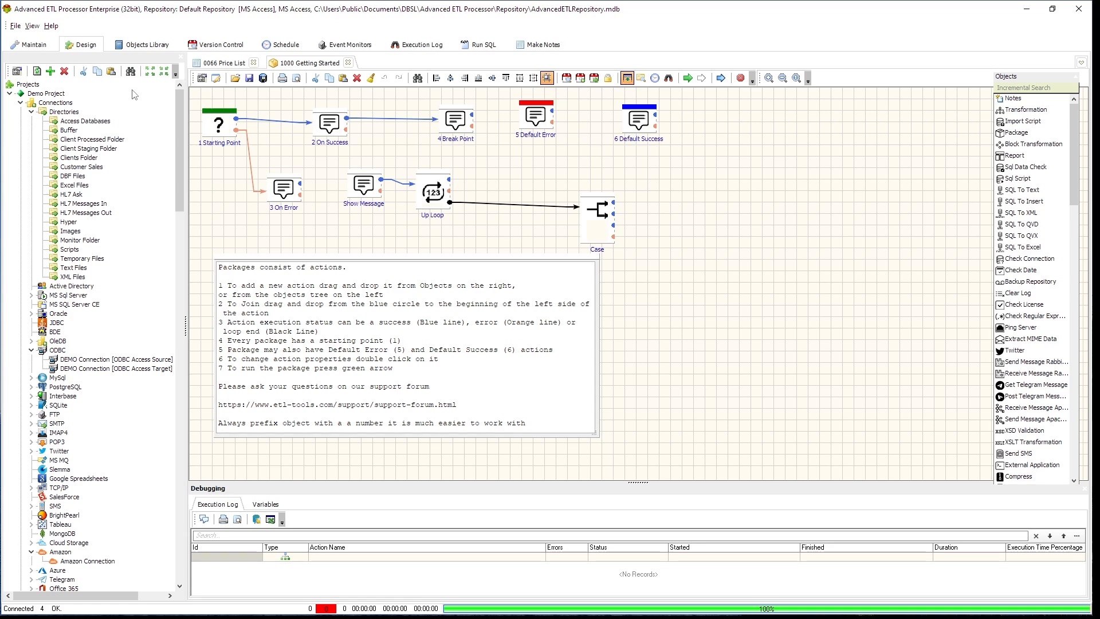
click(131, 72)
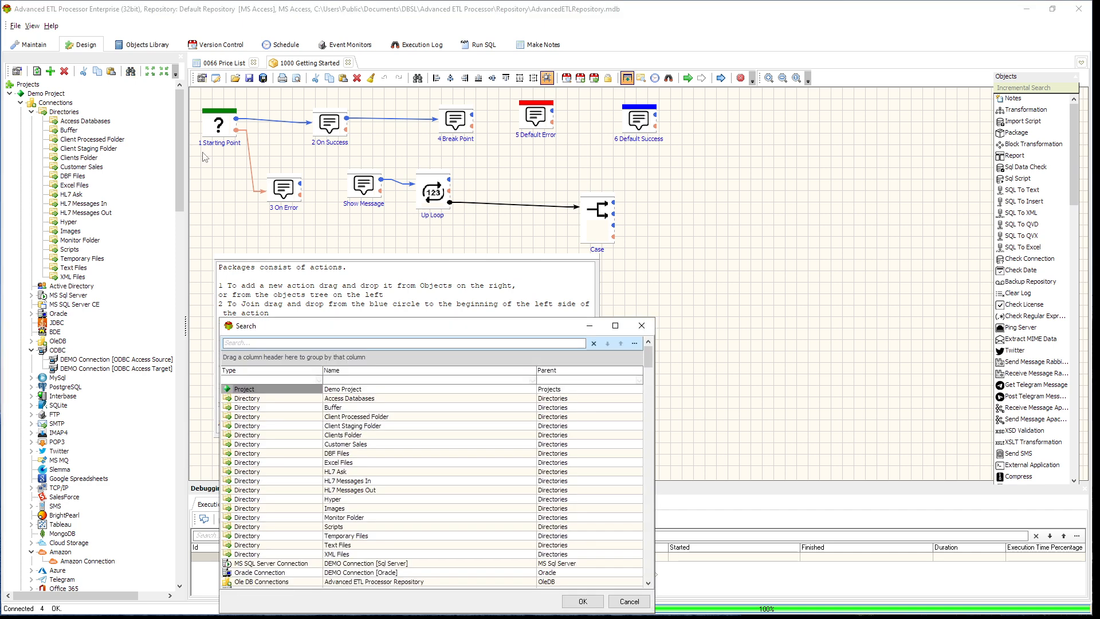
drag(390, 331, 435, 173)
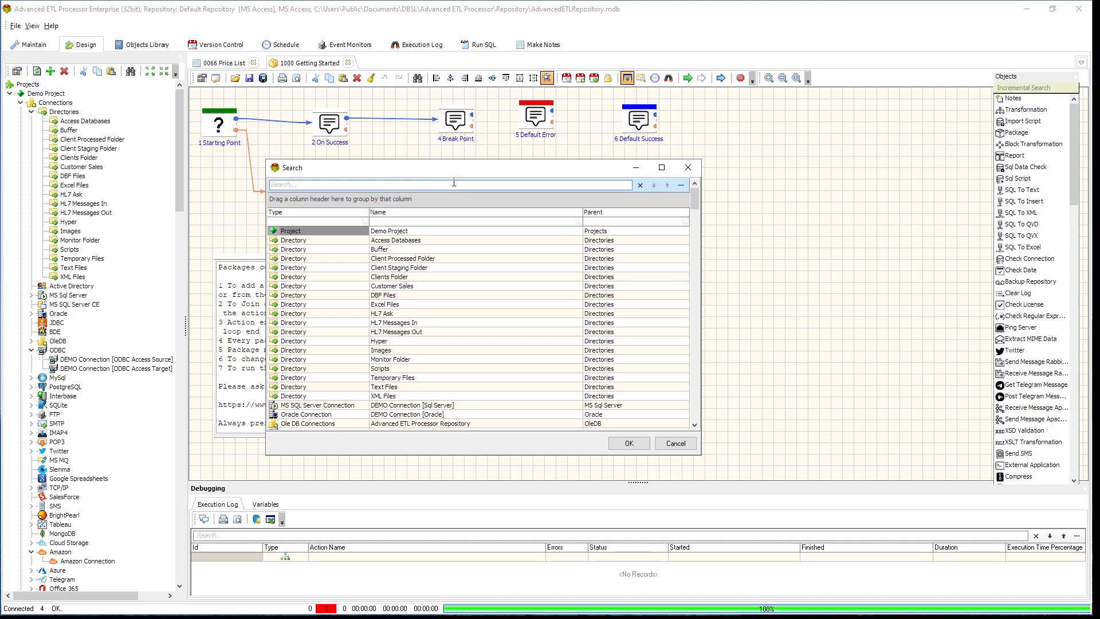
text(10)
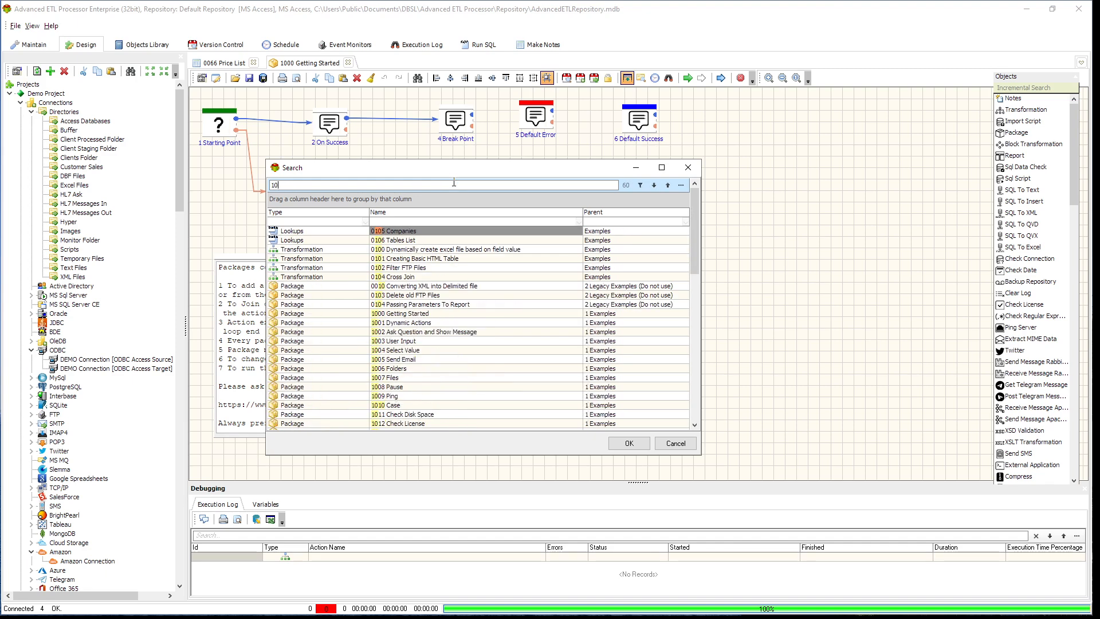
click(444, 332)
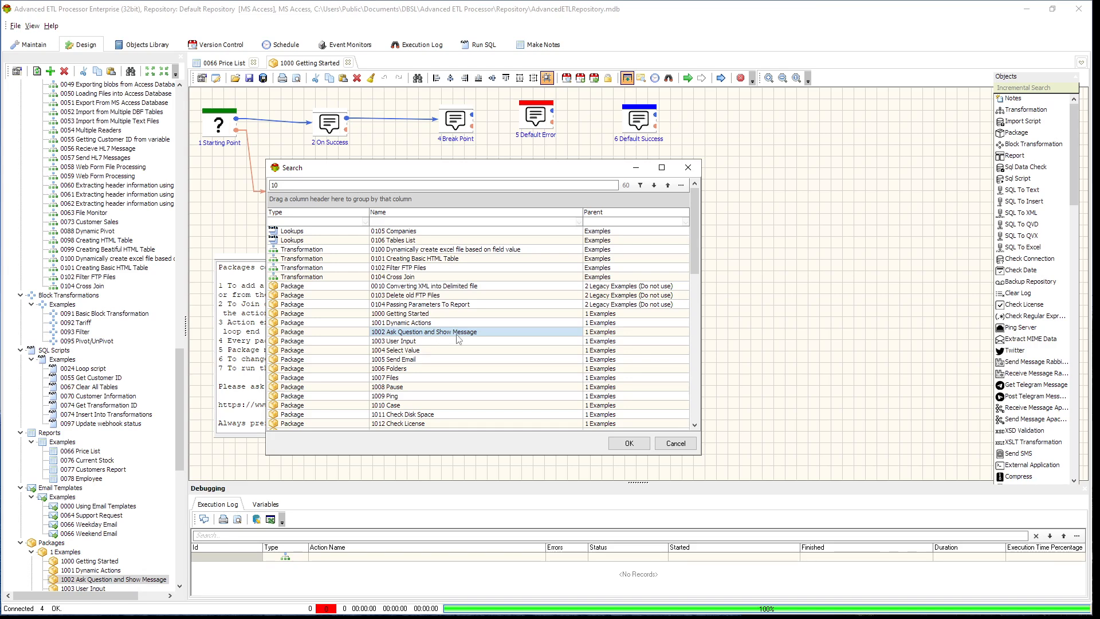
double_click(459, 332)
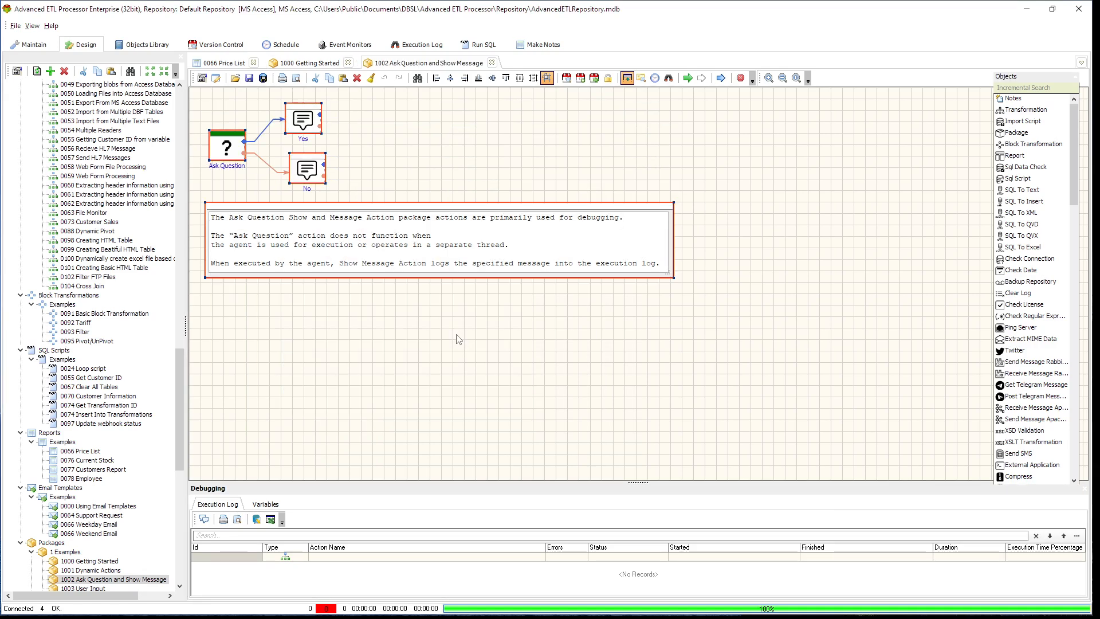
click(491, 62)
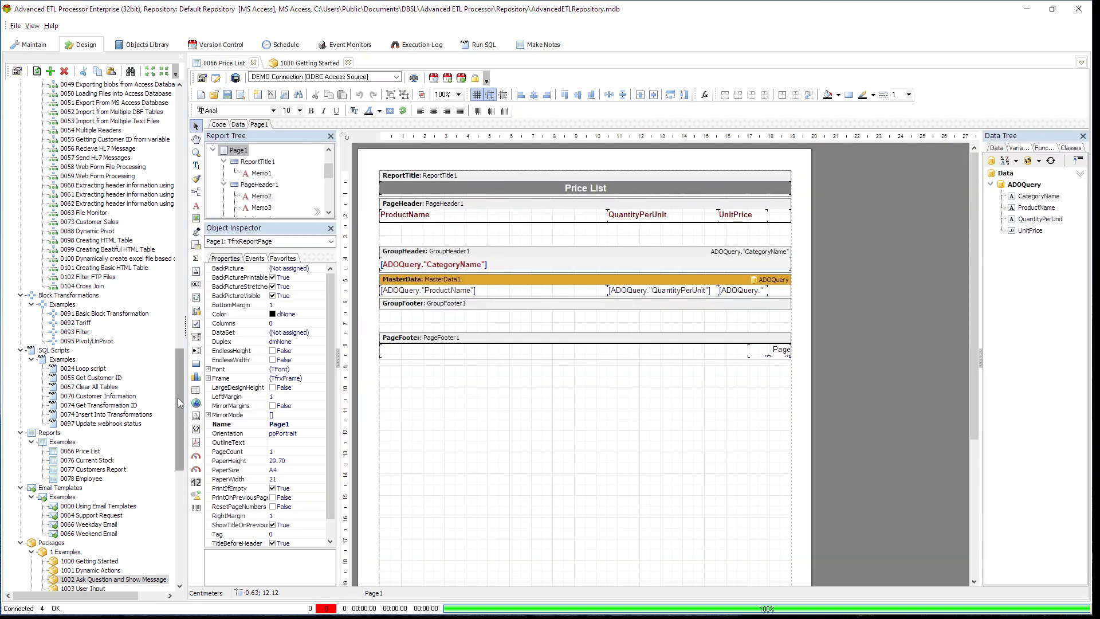
List the objects that use the Access Databases directory and locate the 0047 Multiple Excel Files to Access transformation in the tree.
drag(181, 401, 195, 109)
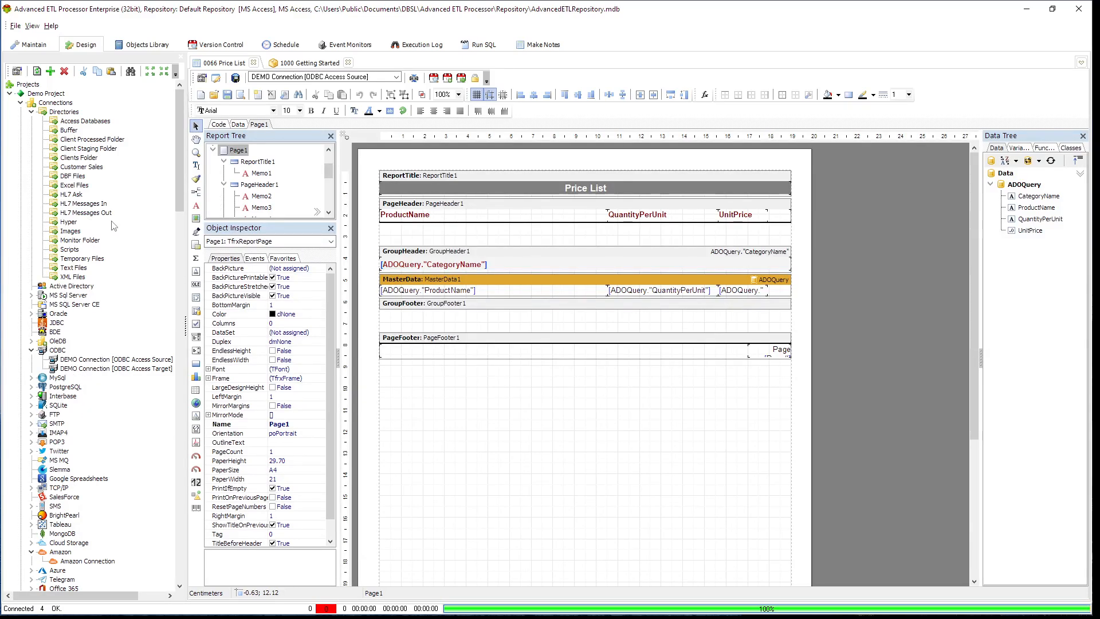
click(92, 121)
right_click(94, 121)
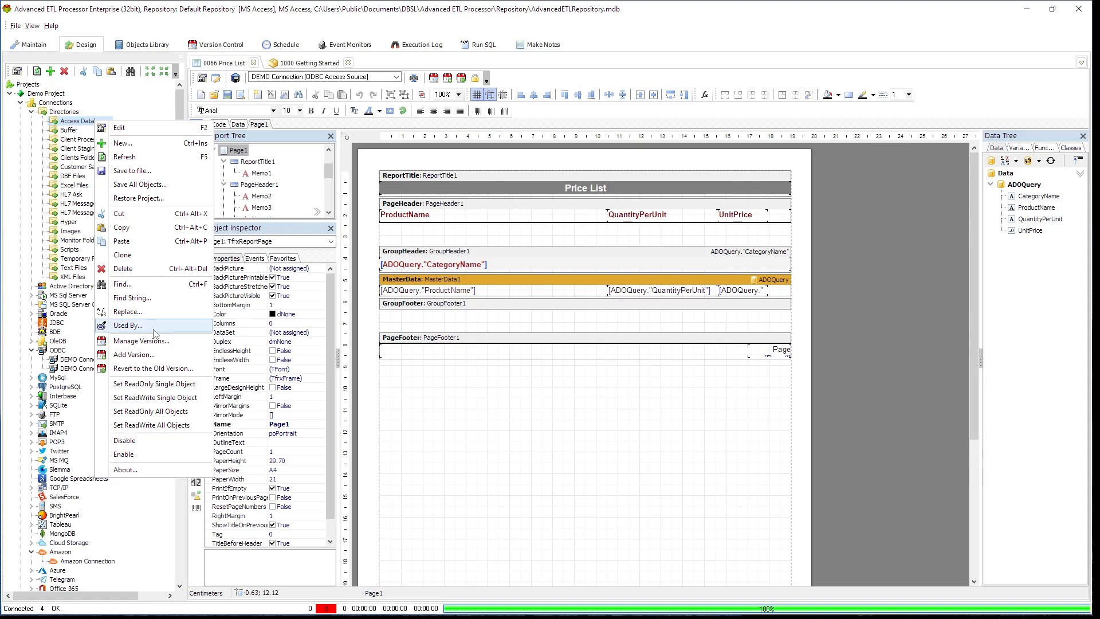
click(127, 326)
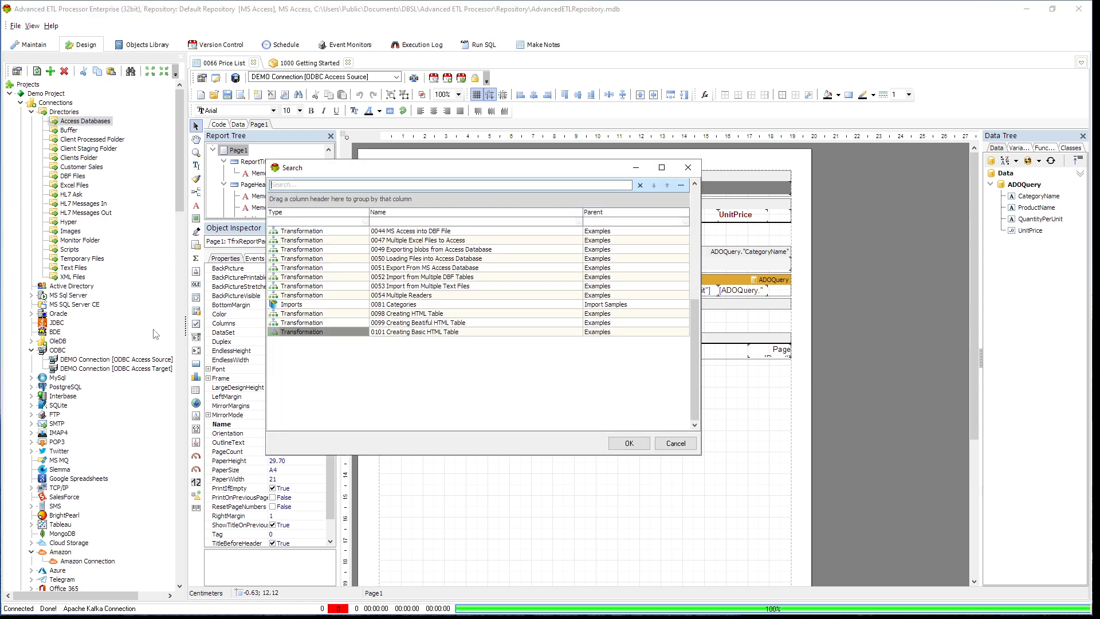
click(459, 241)
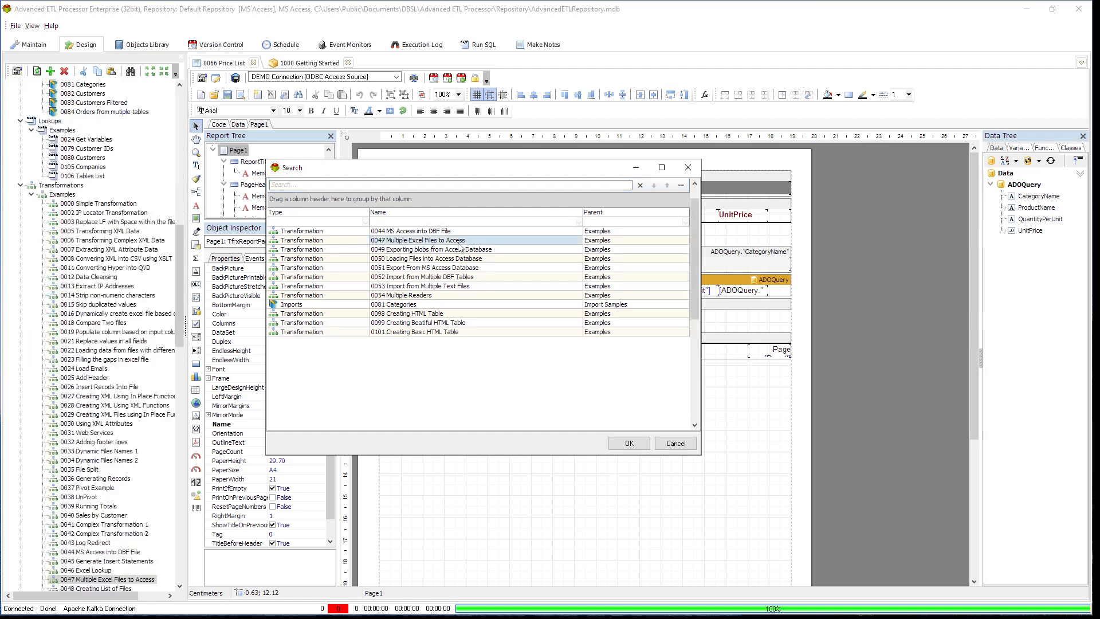
Locate the 0047 Multiple Excel Files to Access transformation from the usage list again and close the list.
click(331, 241)
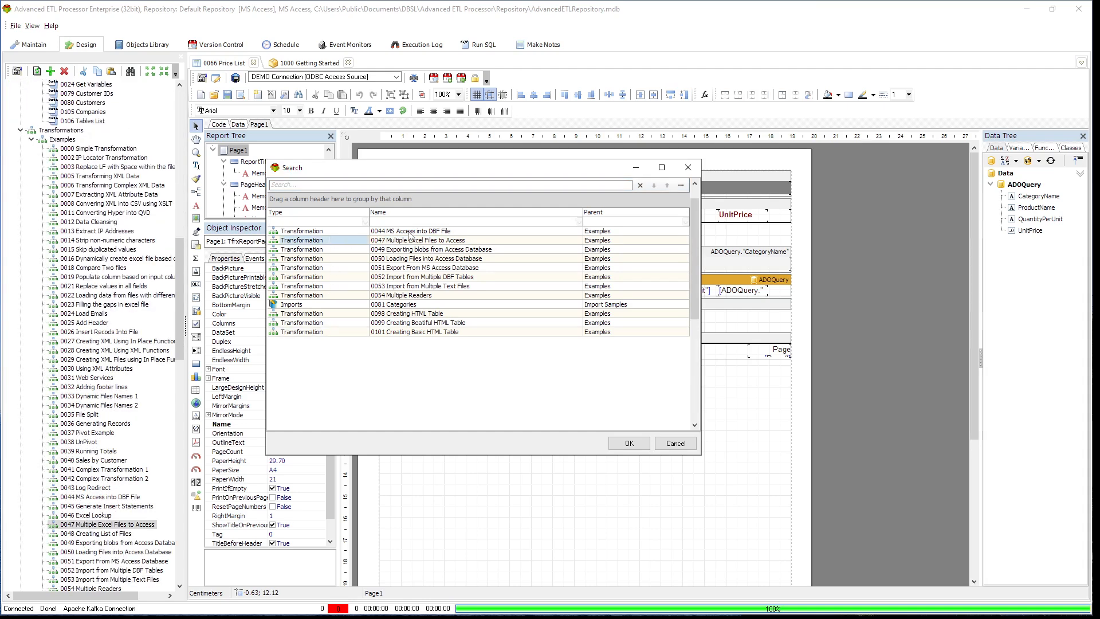
click(675, 443)
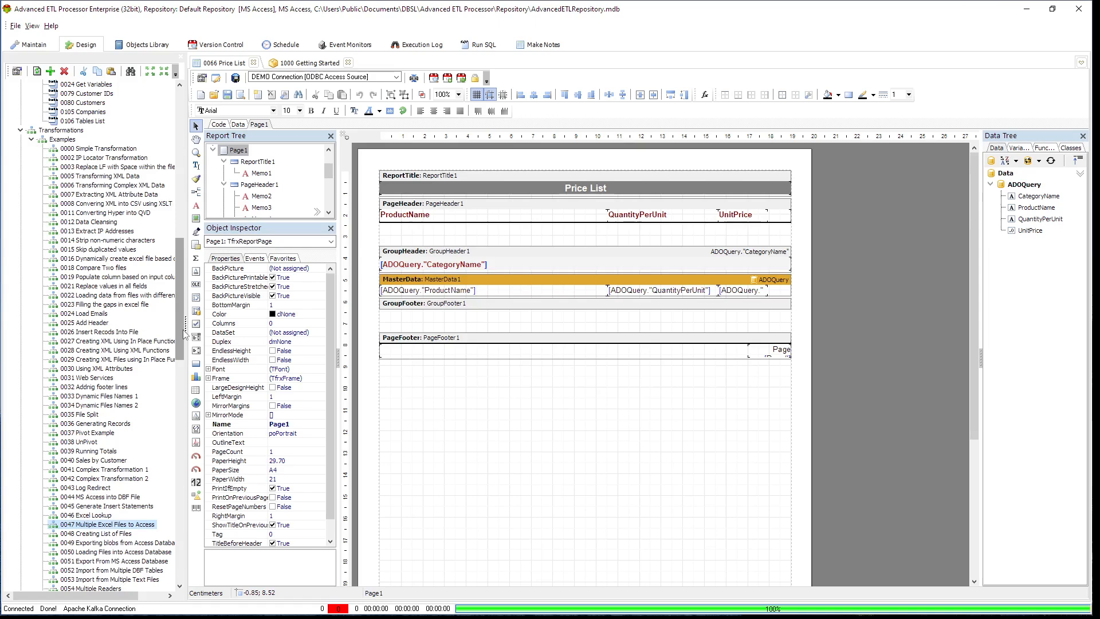
Run a Find String search for "Pivot" across the Demo Project.
drag(182, 334, 182, 182)
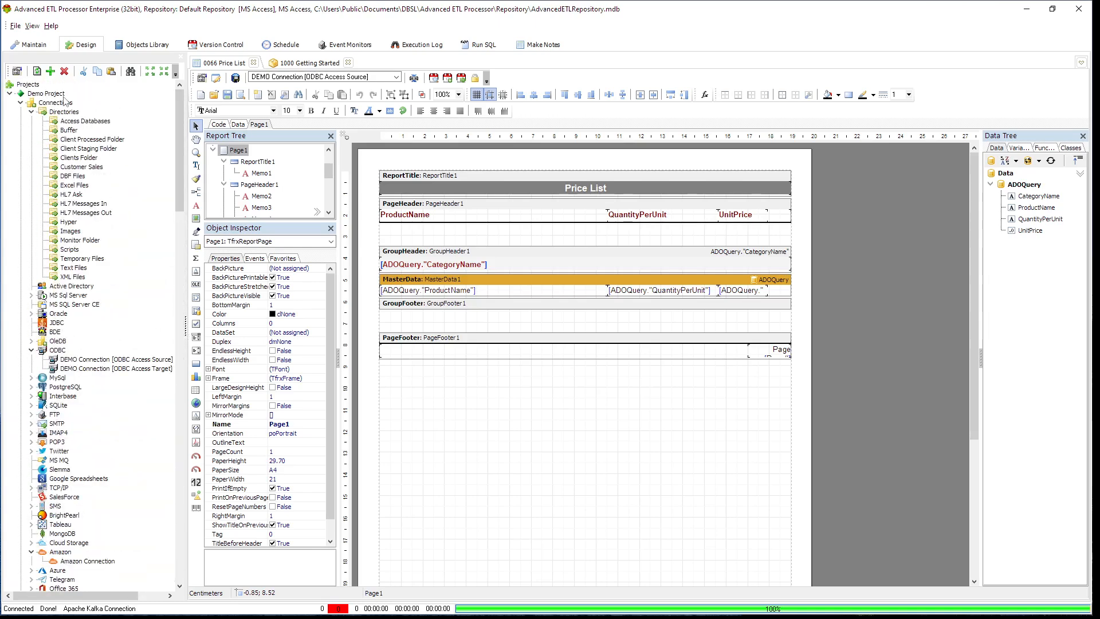
right_click(46, 94)
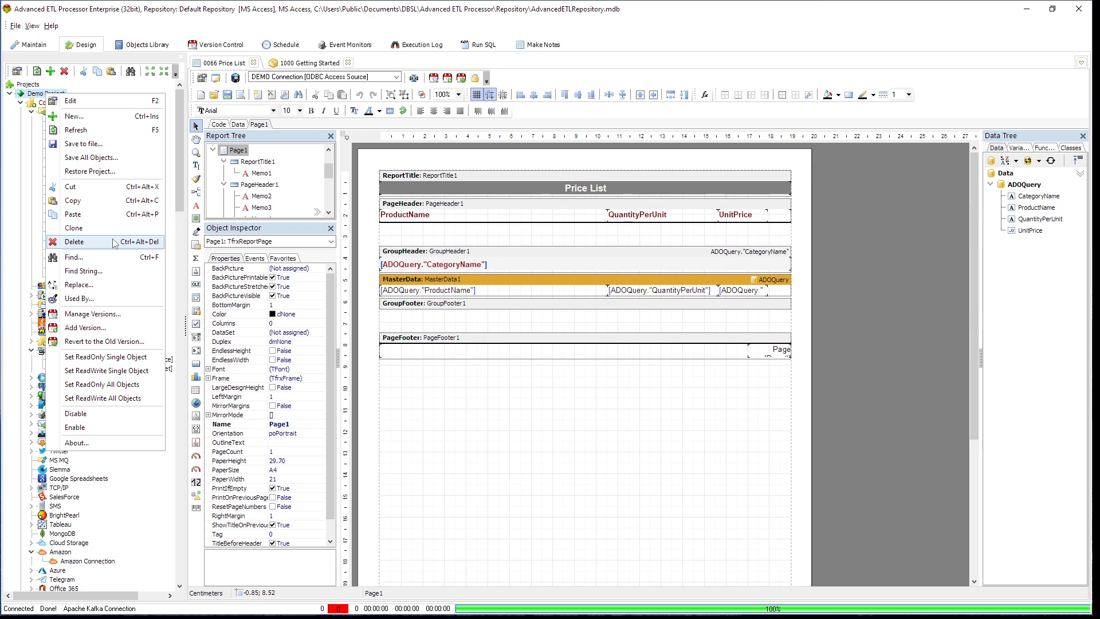
click(116, 271)
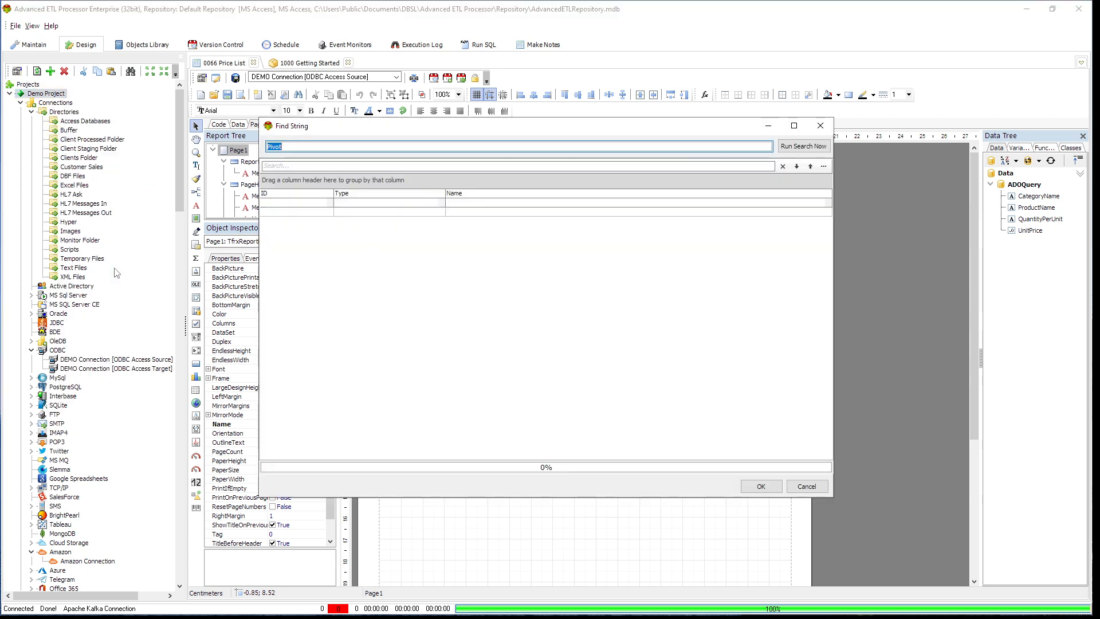
click(399, 147)
click(814, 146)
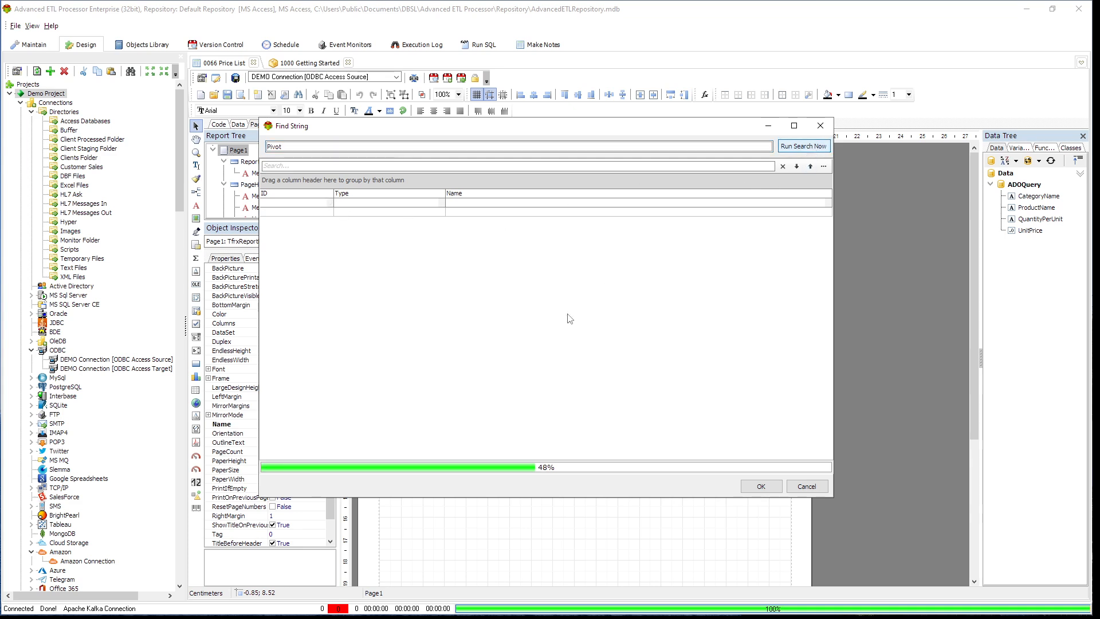
Locate the 0095 Pivot/UnPivot, 0038 UnPivot and 0021 Replace values in all fields results in the project tree, and close the string search.
click(392, 240)
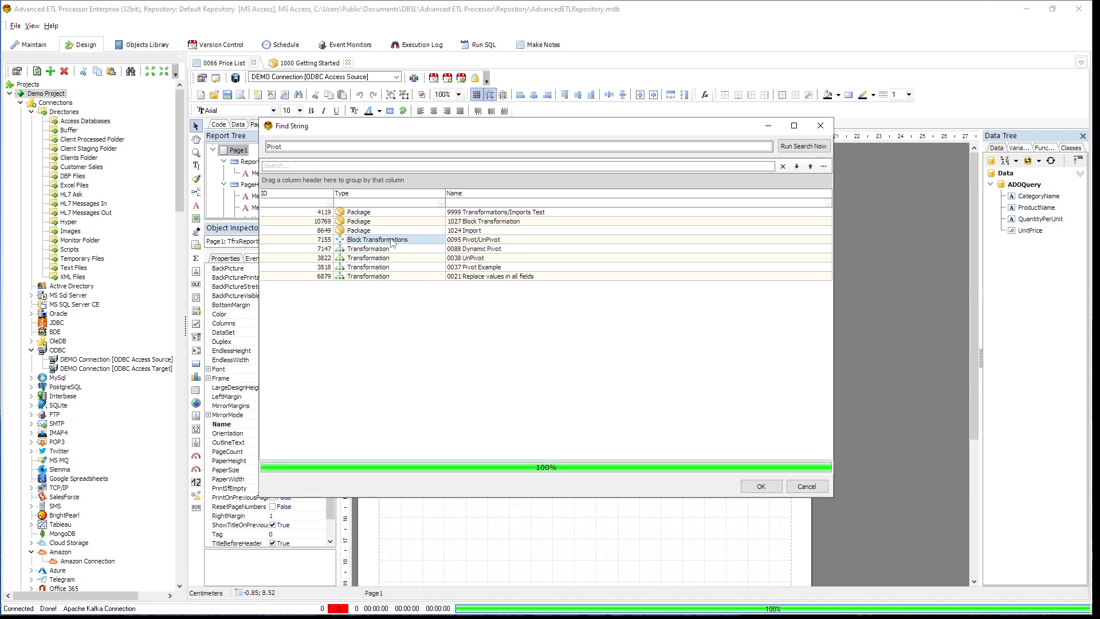
click(388, 259)
click(383, 277)
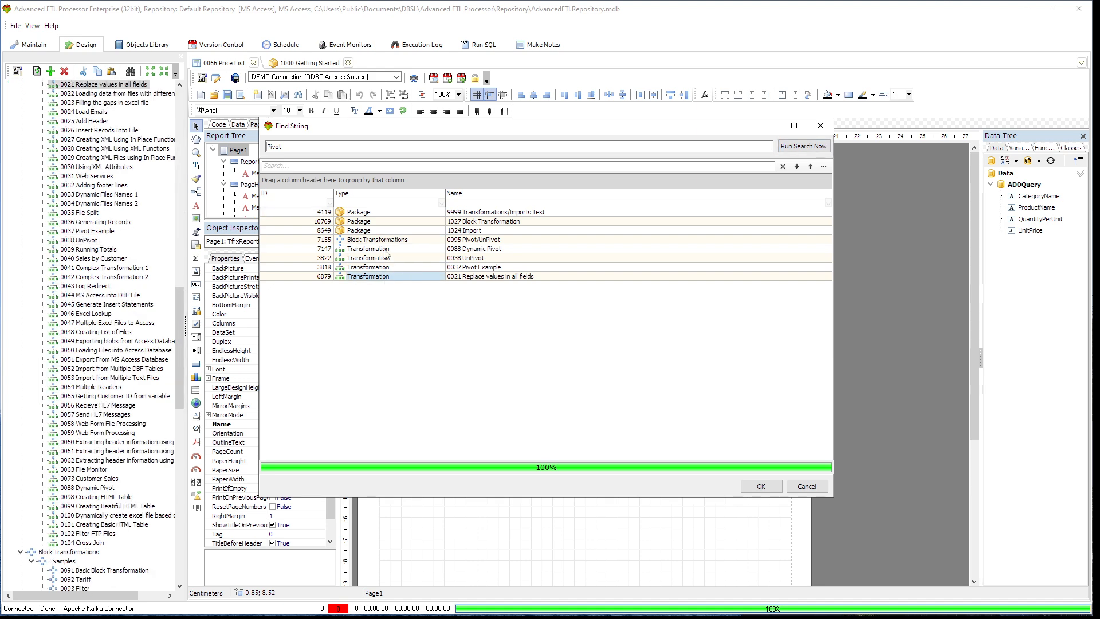
click(389, 241)
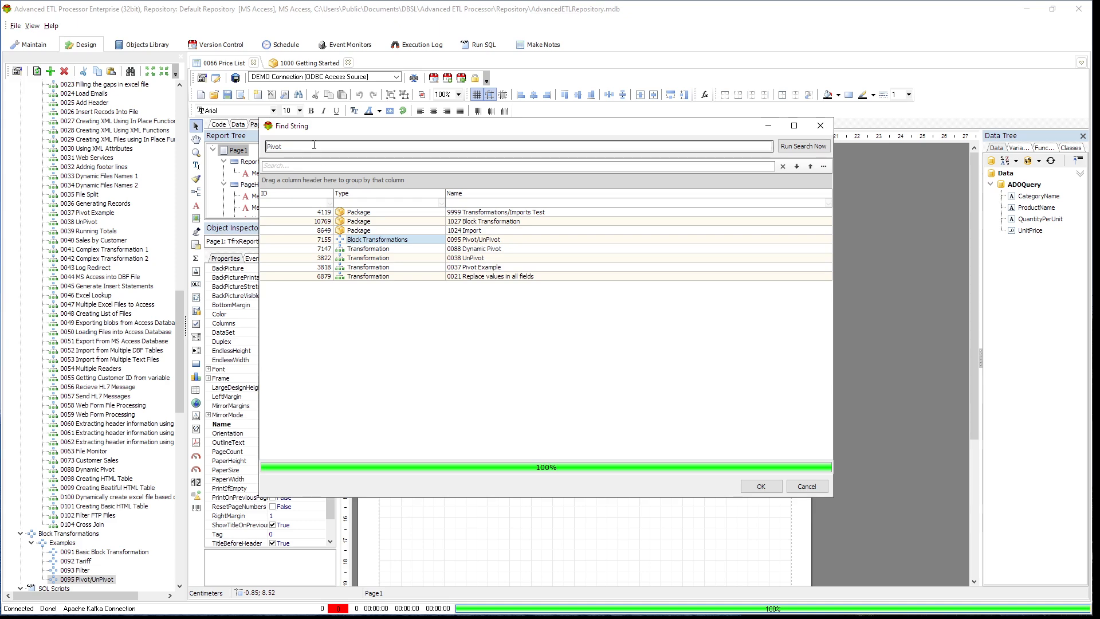
drag(284, 147, 250, 147)
click(806, 487)
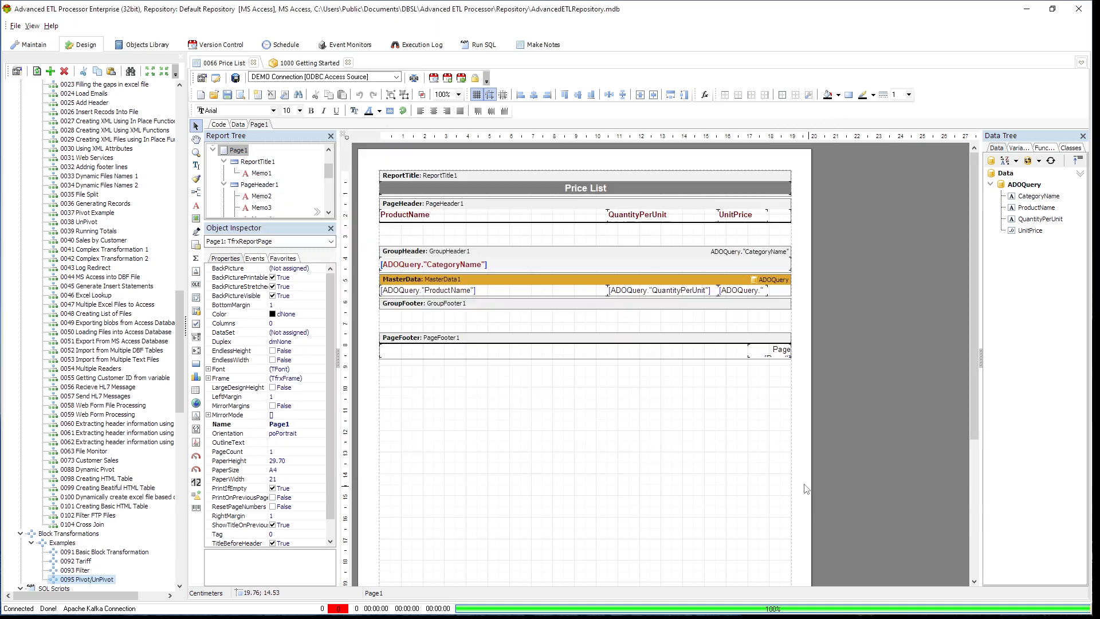
Start the Replace String wizard for the Demo Project and advance past the repository backup page to the replacement parameters.
drag(180, 410, 194, 144)
click(51, 95)
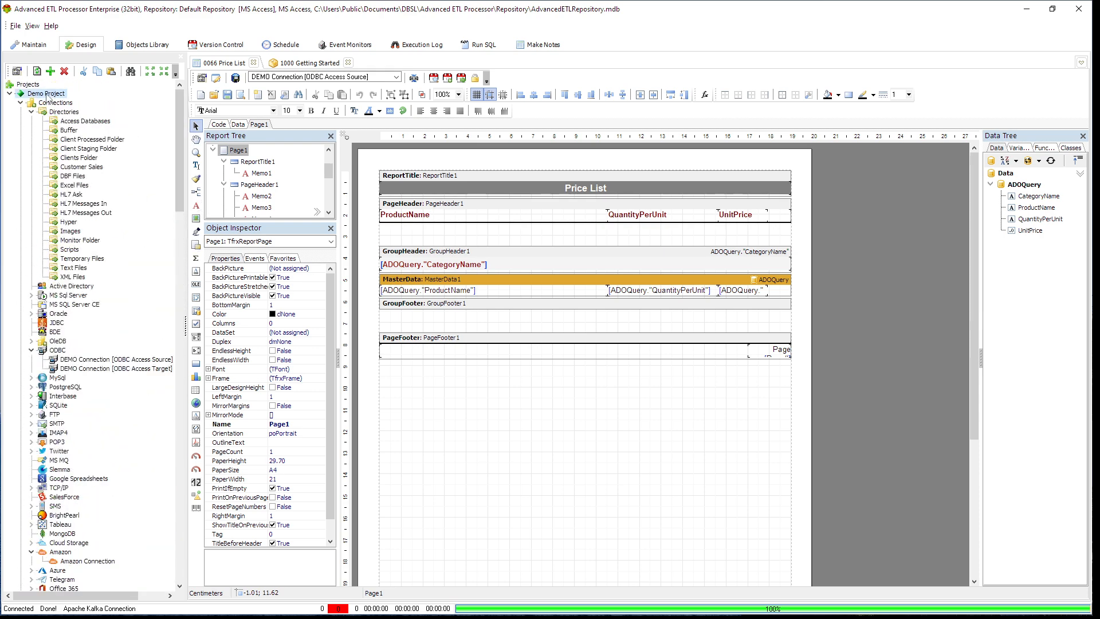
right_click(50, 95)
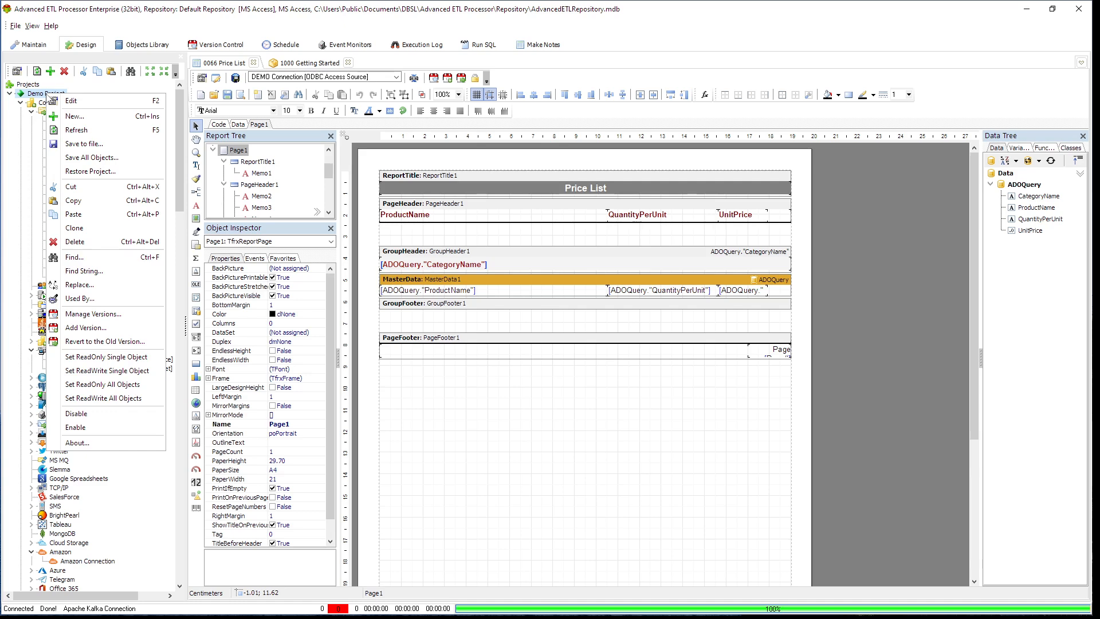
click(109, 285)
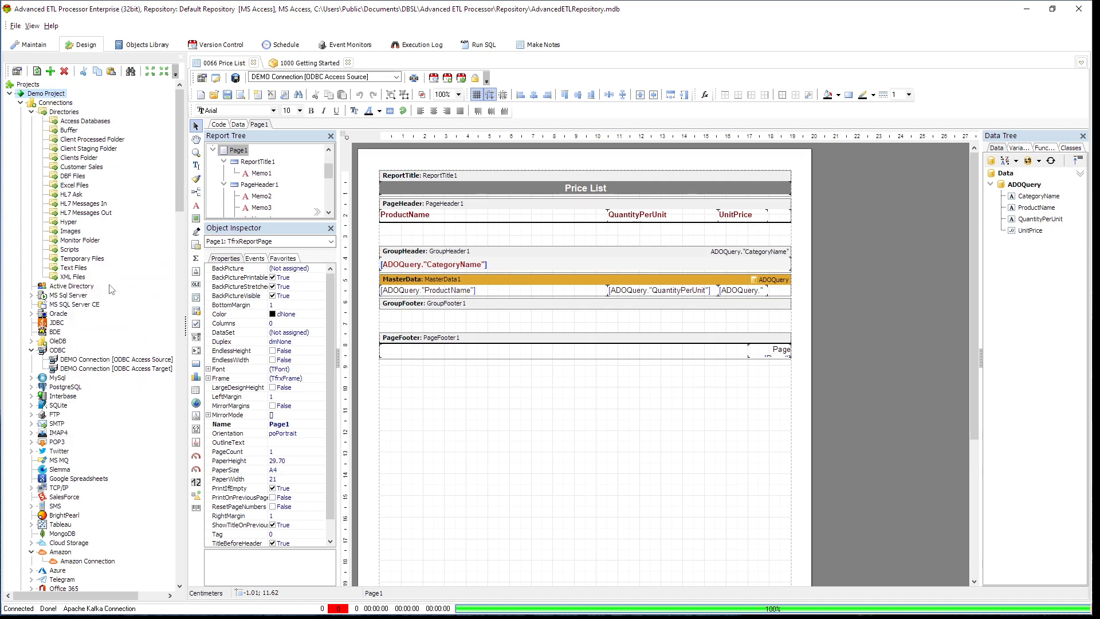
click(725, 450)
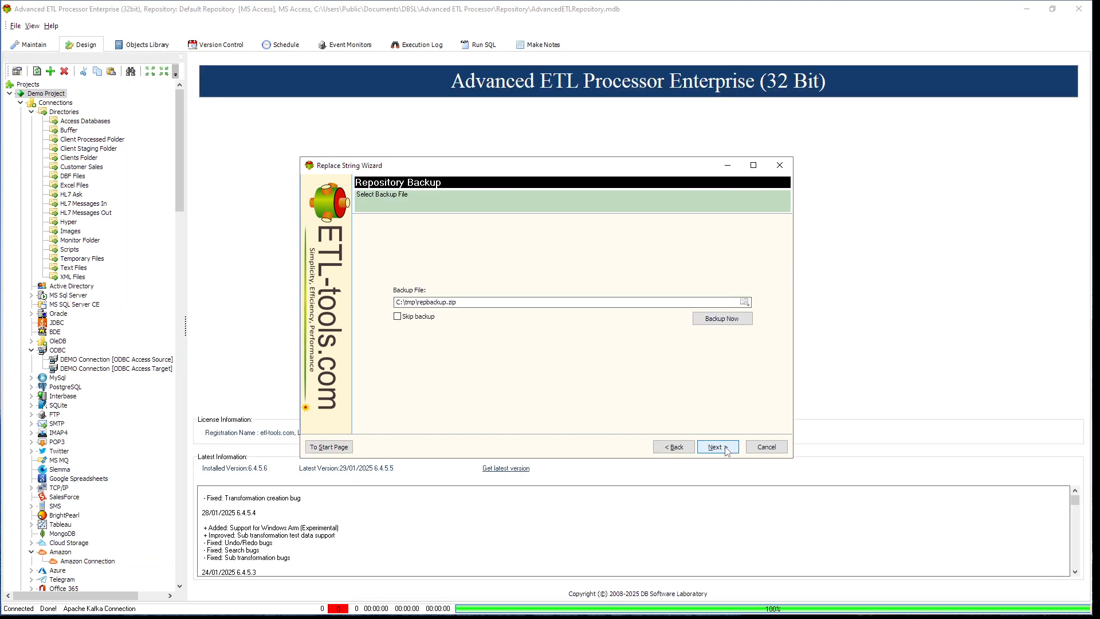
click(717, 447)
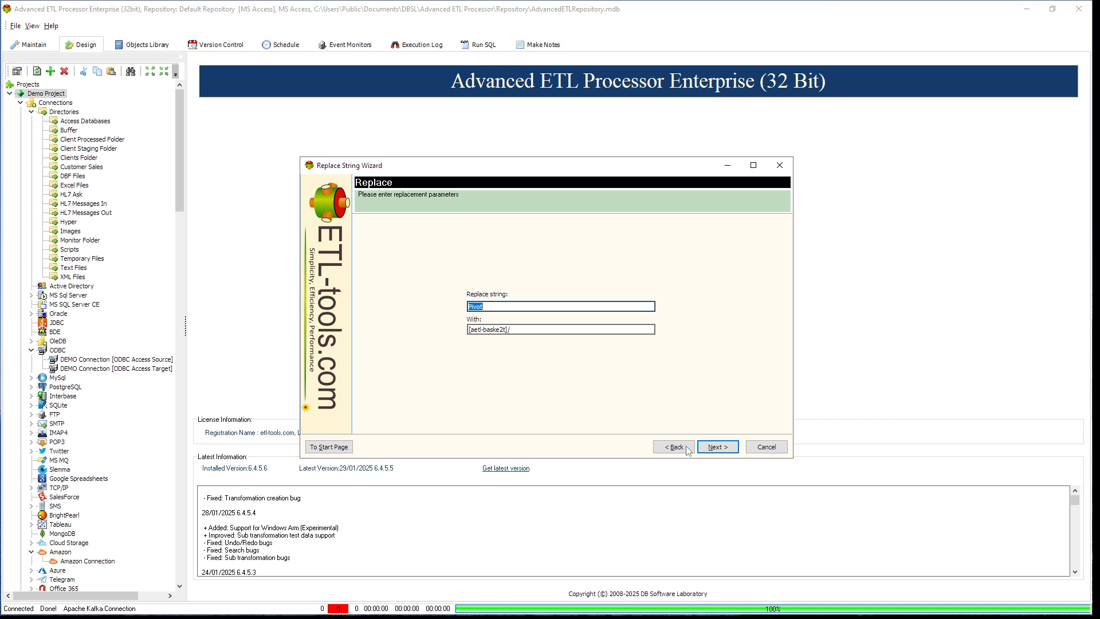
Search for objects where "Pivot" would be replaced with "[aetl-baske2t]/", and close the wizard without replacing anything.
click(716, 447)
click(718, 450)
click(718, 445)
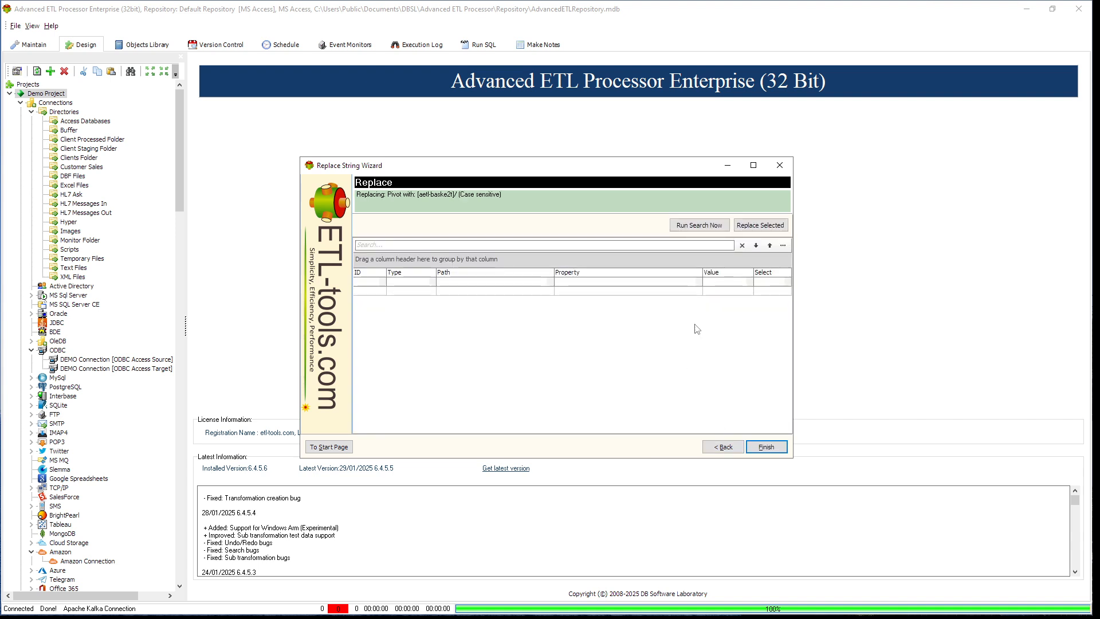
click(700, 226)
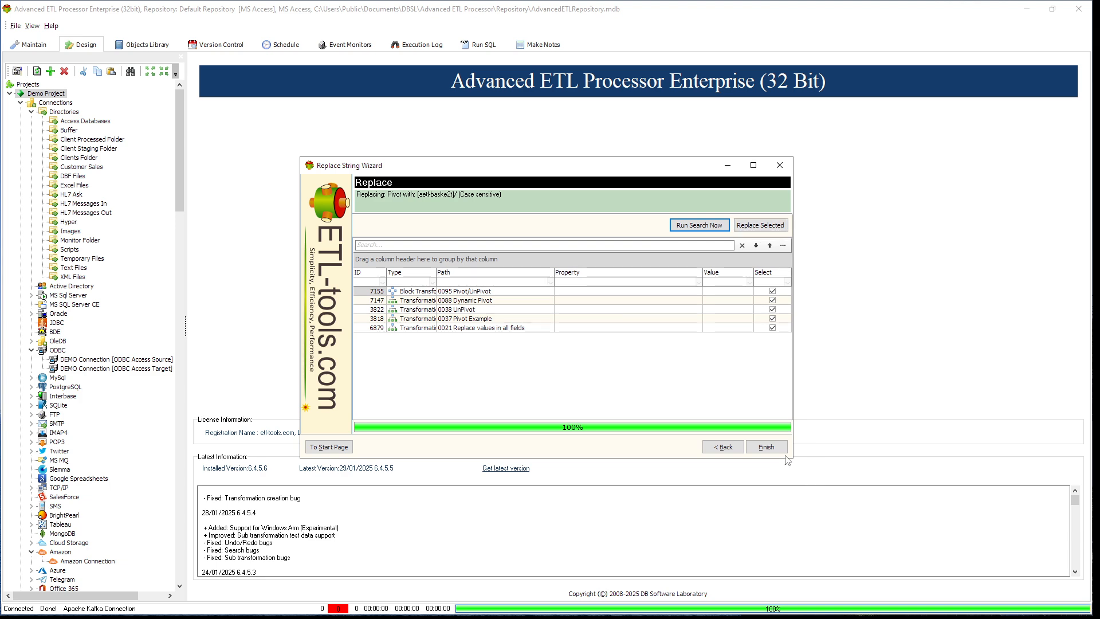
click(781, 165)
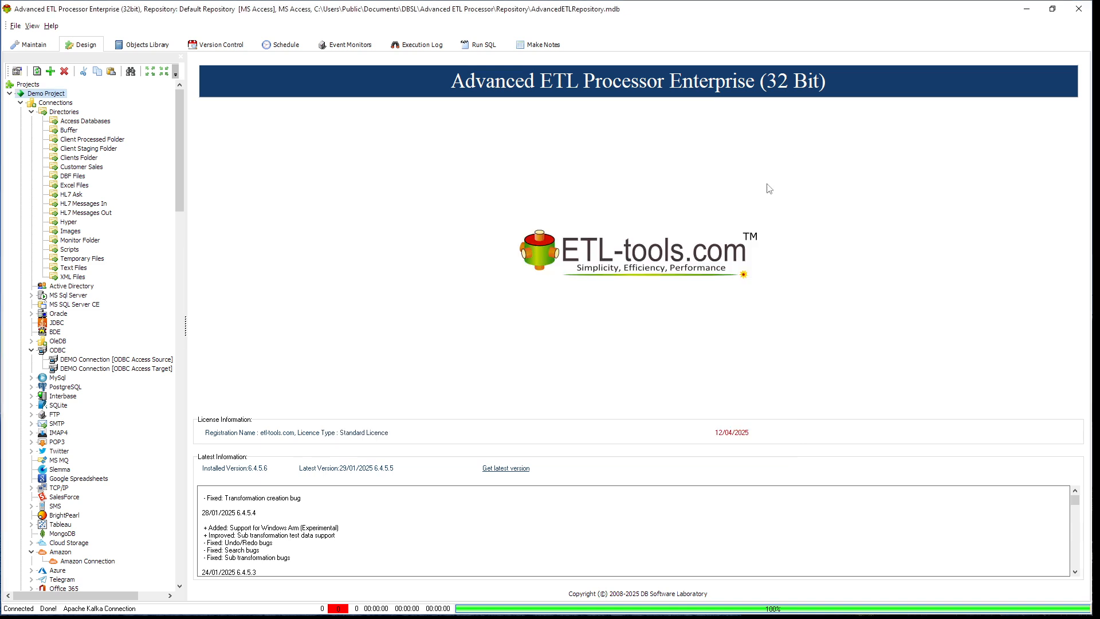